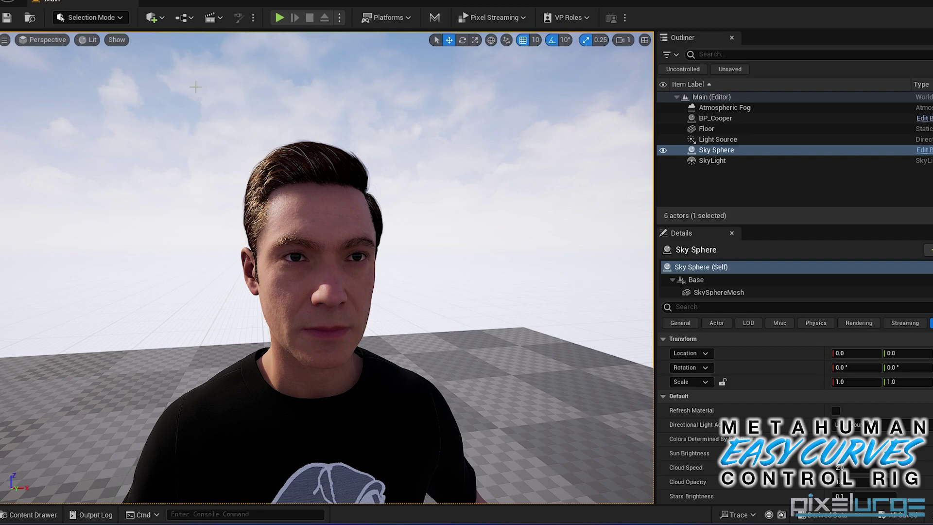
Step: Search the project's plugin list for meshmorph
click(152, 17)
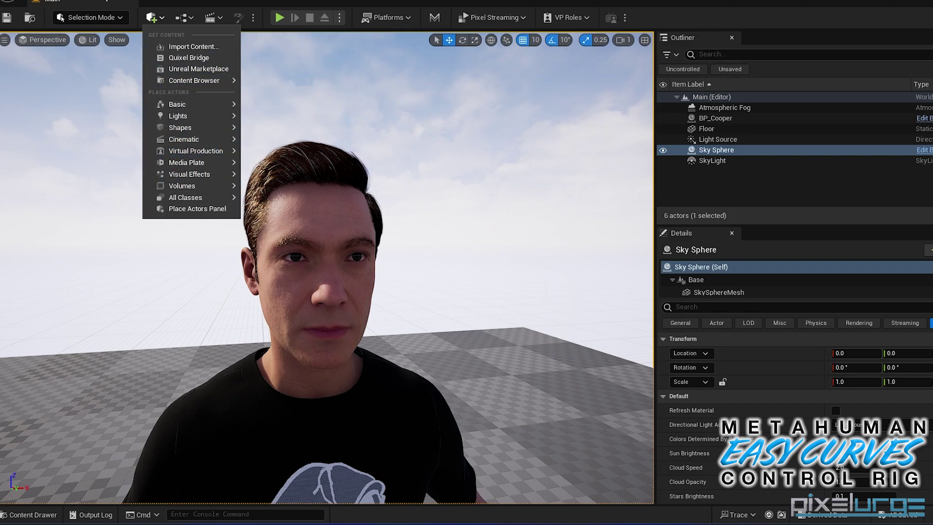
key(Escape)
click(54, 1)
click(82, 146)
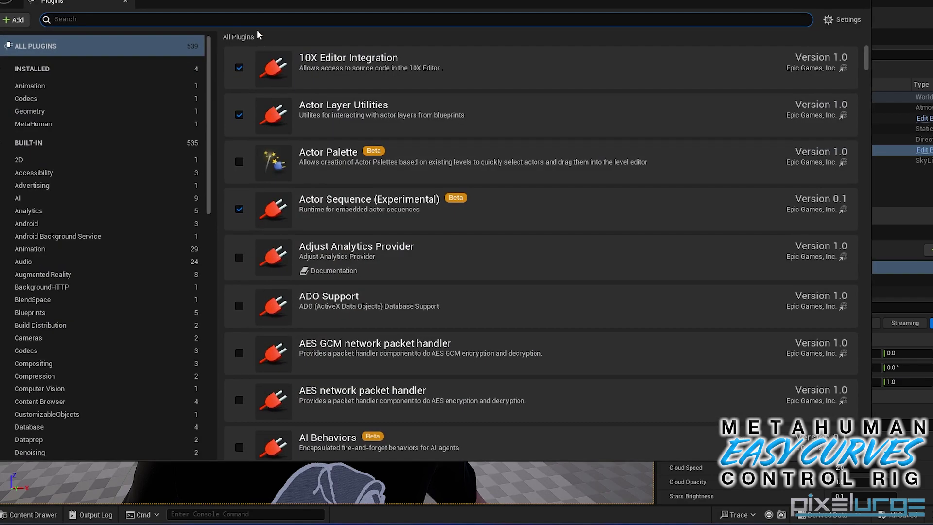
text(meshmorph)
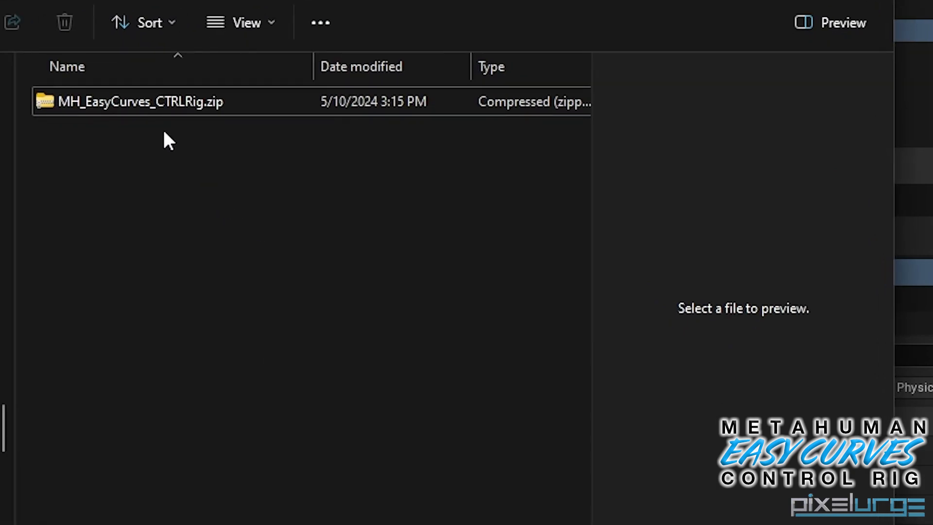
Step: Extract MH_EasyCurves_CTRLRig.zip and copy the extracted folder into the EasyCurves project's Content folder
click(137, 104)
right_click(137, 103)
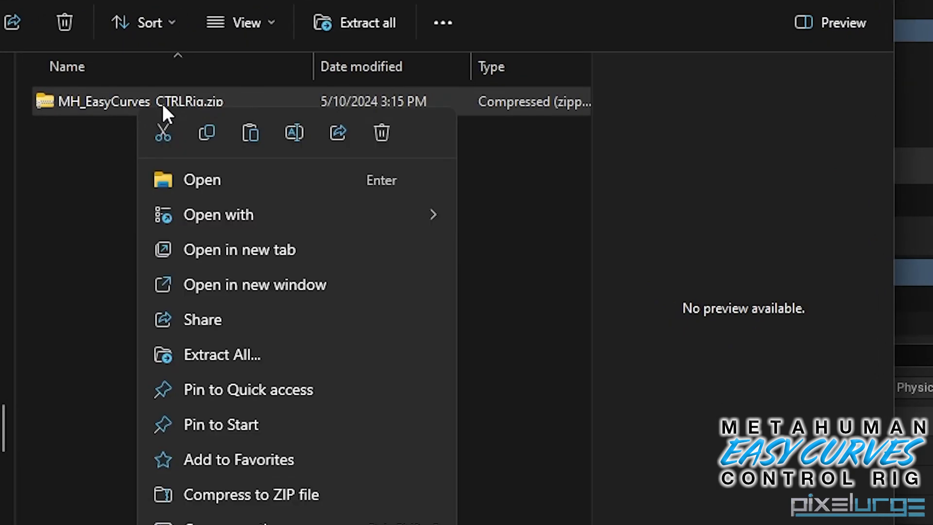
click(250, 354)
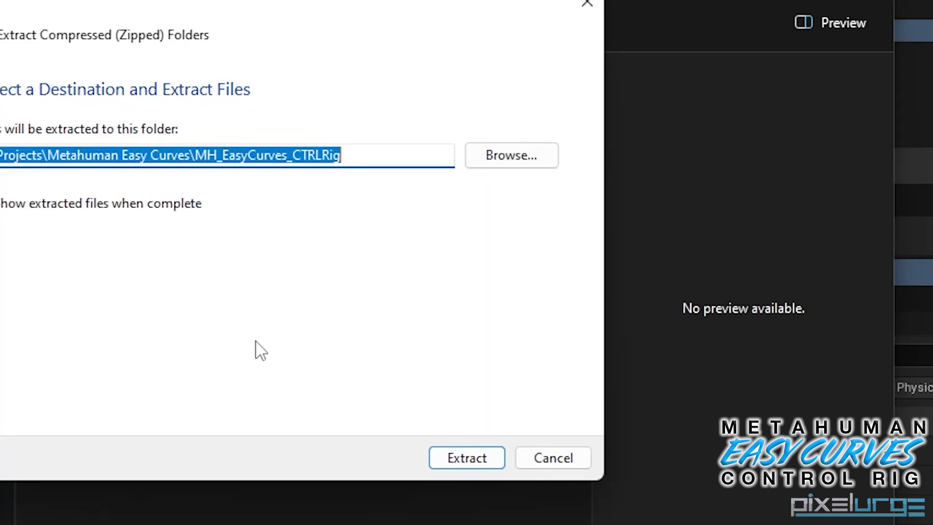
click(479, 457)
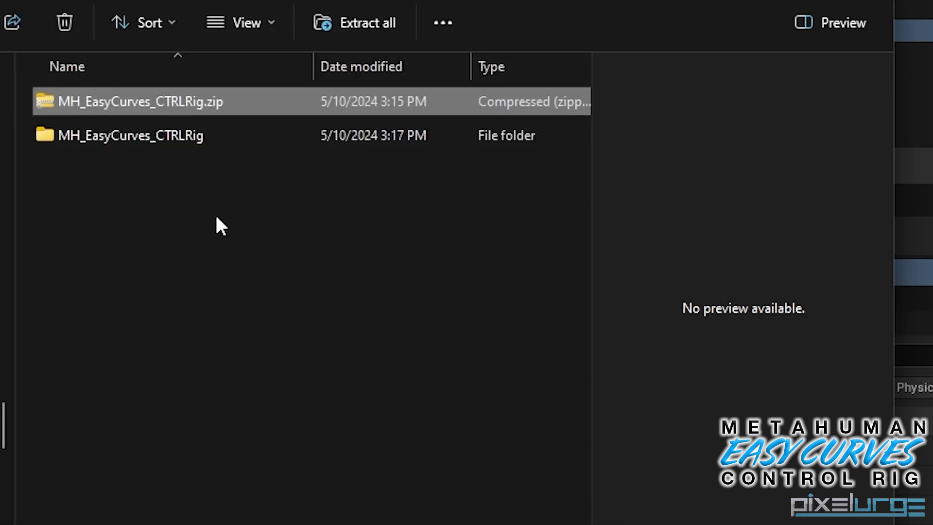
click(128, 136)
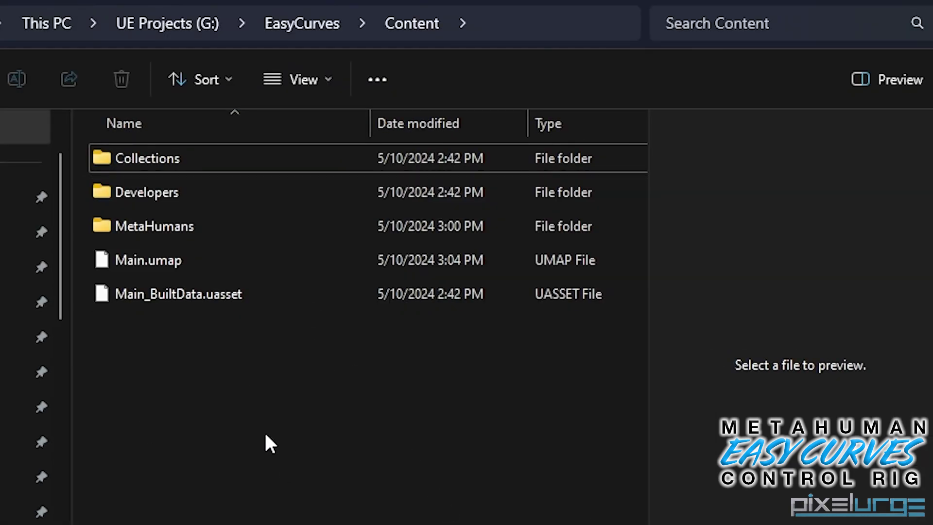
key(ctrl+v)
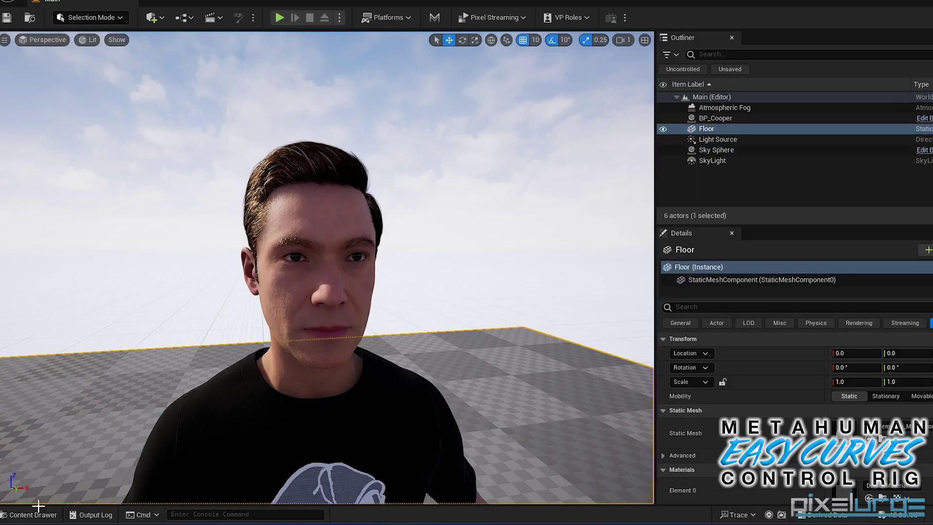
Step: Open the control rig asset in the MH_EasyCurves_CTRLRig content folder and enable its Face_PostProcess_AnimBP post process animation blueprint
click(39, 511)
double_click(340, 332)
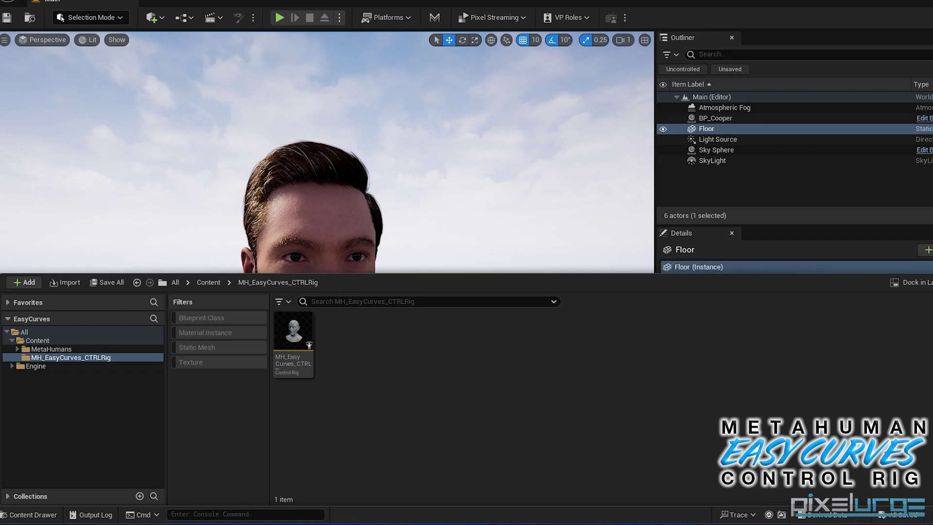
click(306, 345)
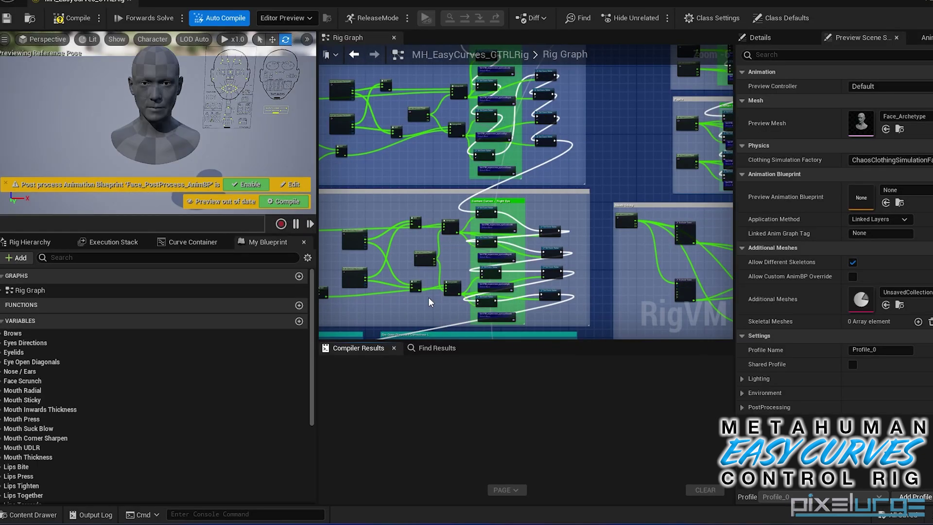
click(242, 185)
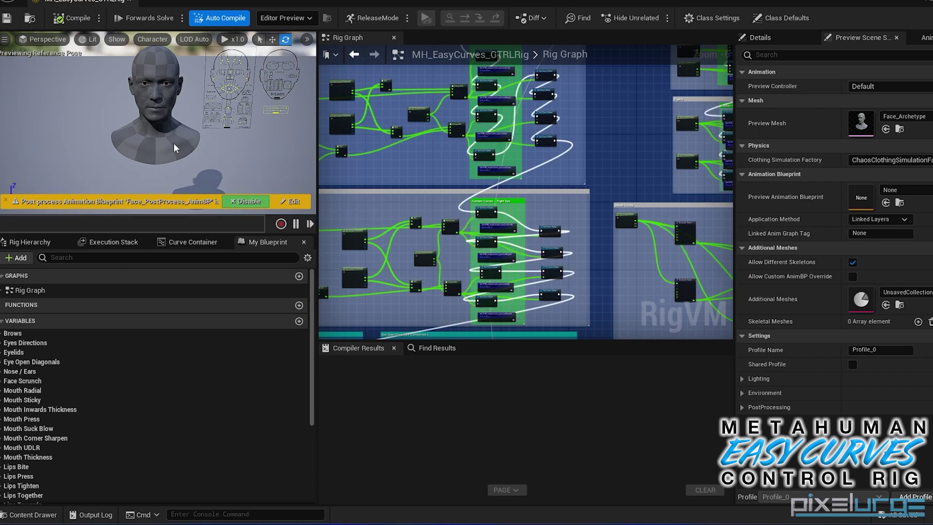
right_drag(211, 153, 208, 139)
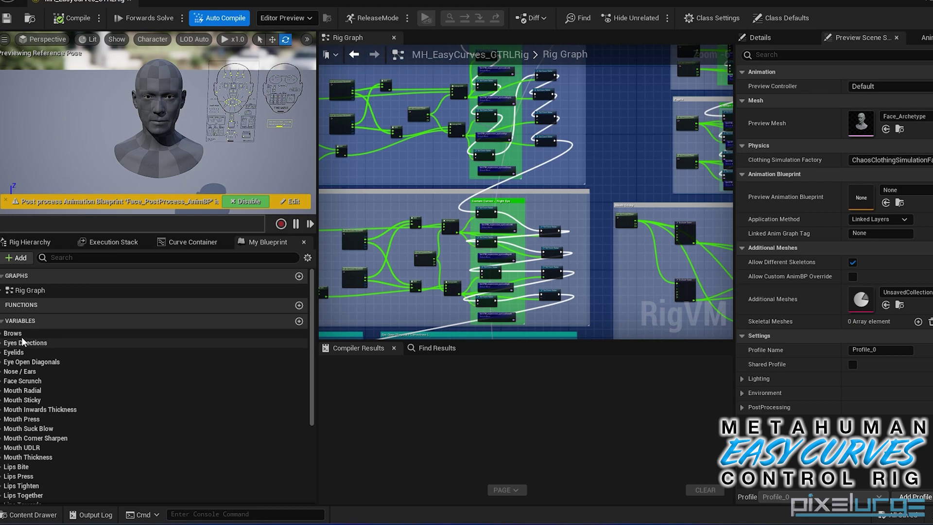
Step: Find the root bone in the rig hierarchy and refresh the hierarchy from the Cooper_FaceMesh skeletal mesh
click(31, 242)
click(80, 256)
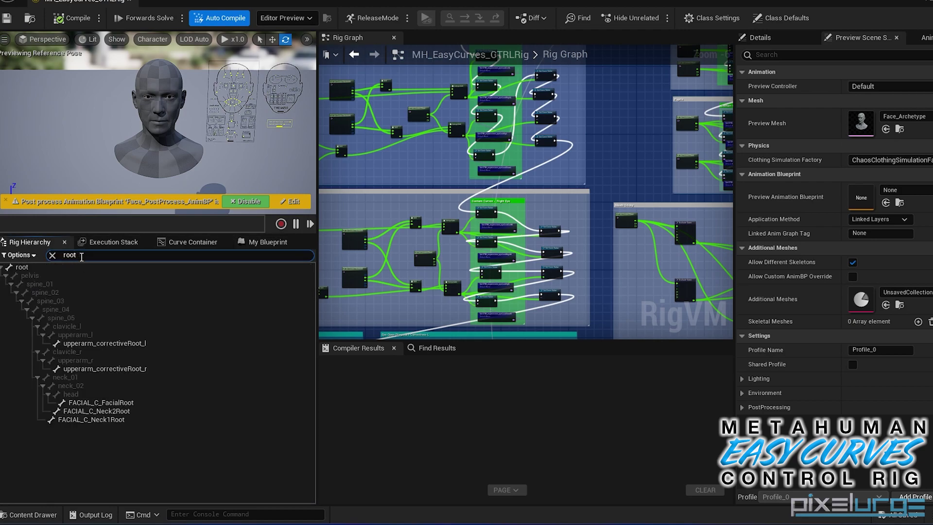
click(22, 267)
right_click(22, 269)
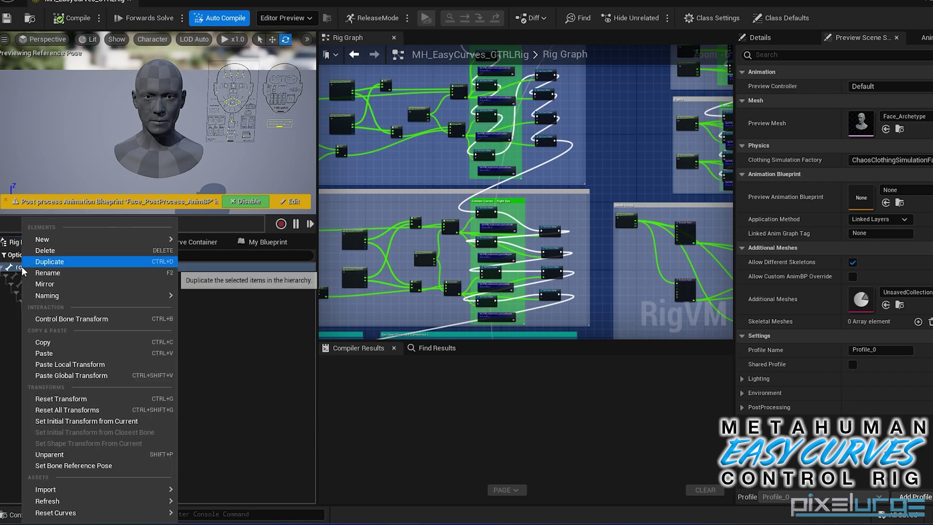
mouse_move(160, 501)
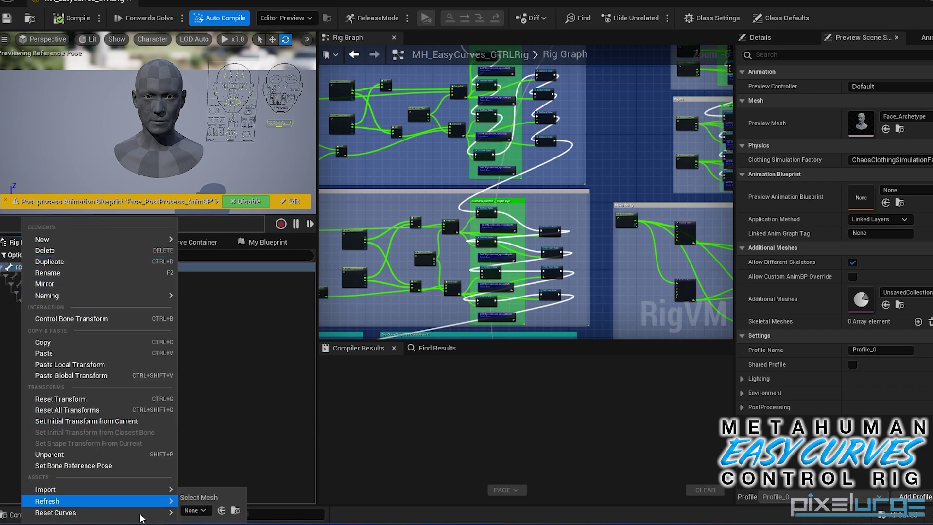
click(212, 512)
scroll(307, 444, down, 3)
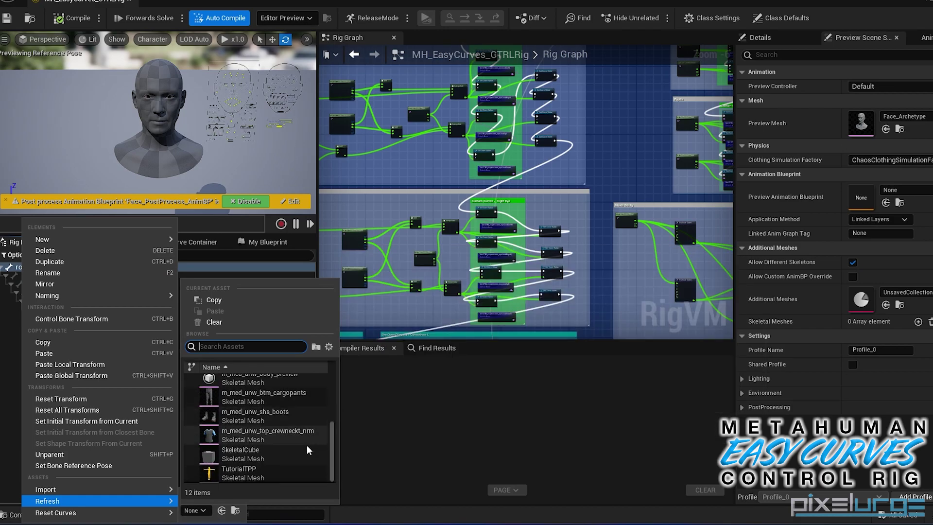
scroll(307, 445, up, 4)
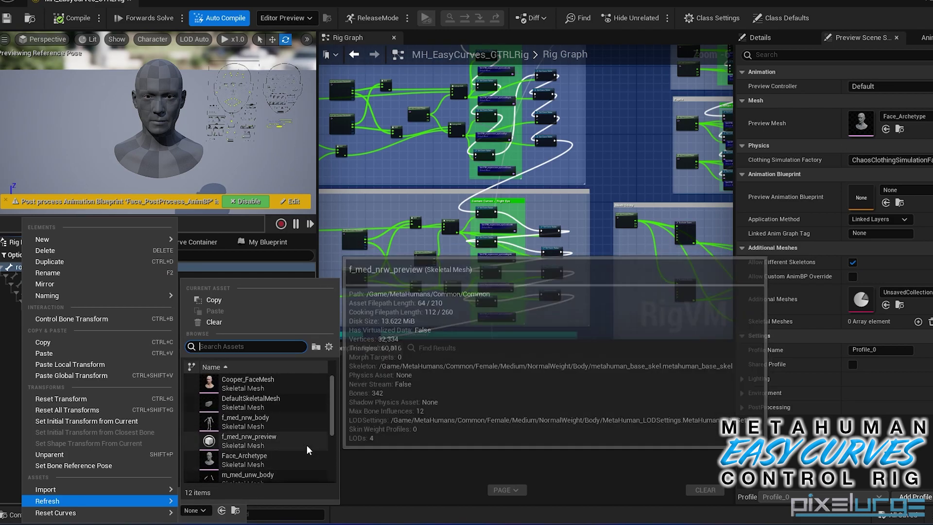
click(268, 381)
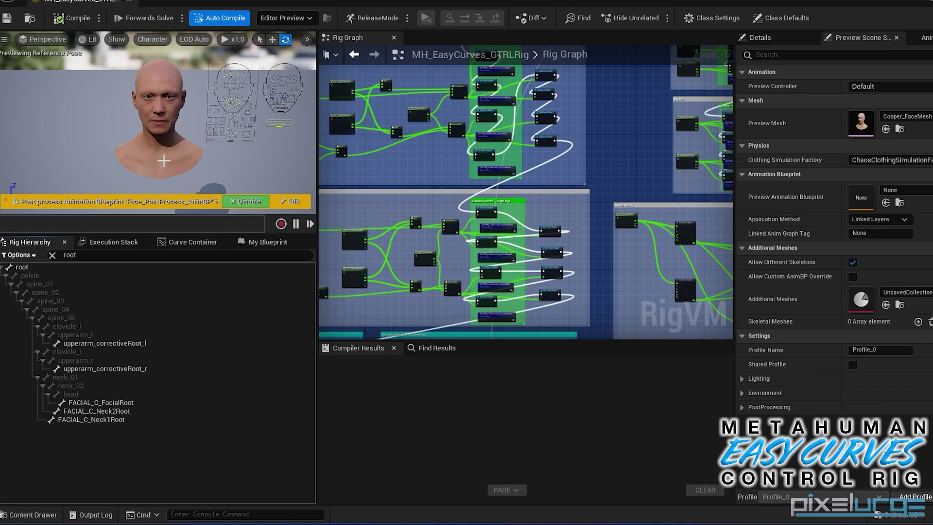
right_drag(163, 160, 174, 145)
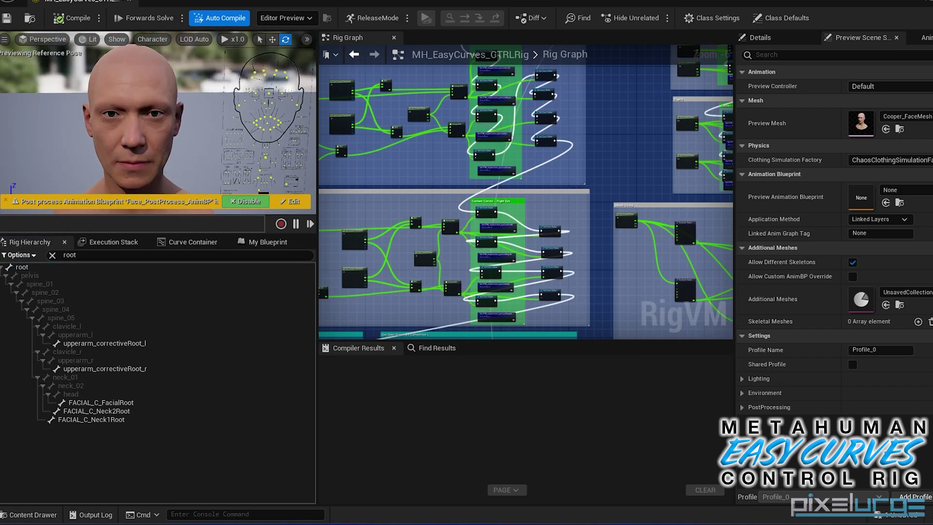
alt+drag(174, 145, 194, 156)
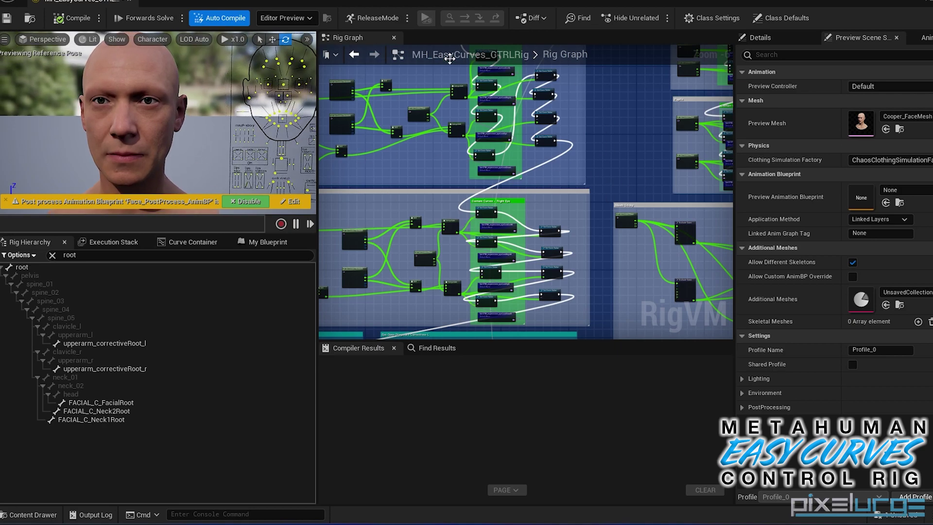
Step: Examine the custom curve nodes in the Rig Graph, including the Nose Wrinkle/Cheek Raise group
right_drag(553, 183, 597, 293)
scroll(598, 294, up, 4)
right_drag(511, 225, 587, 337)
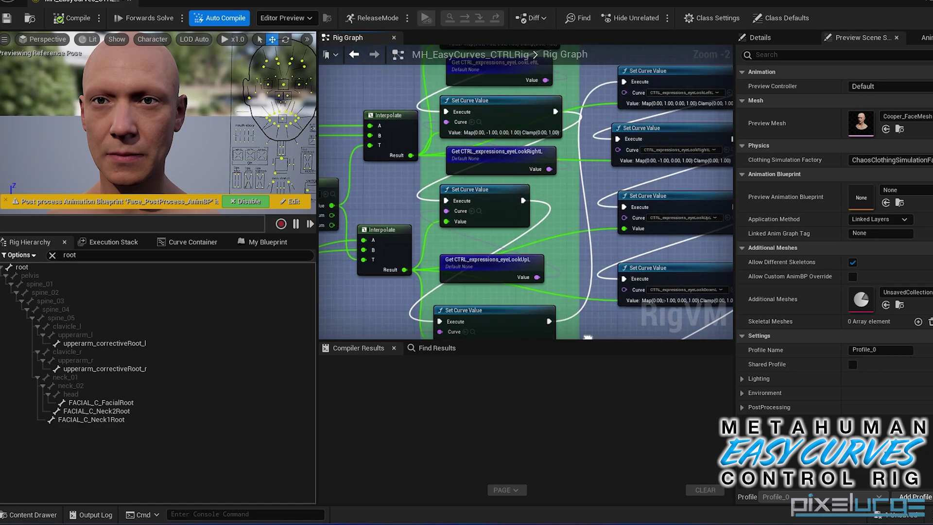
scroll(587, 336, down, 12)
right_drag(548, 282, 505, 187)
scroll(520, 181, up, 10)
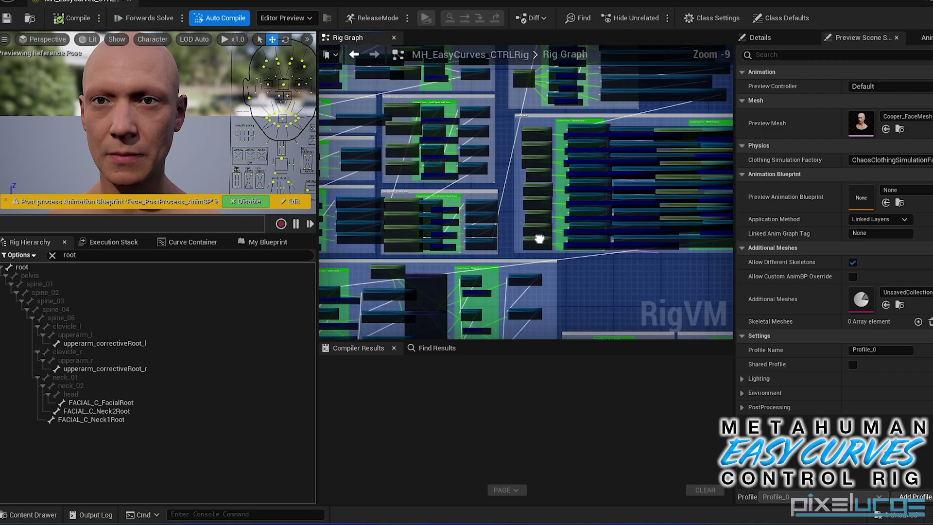
right_drag(500, 134, 613, 173)
scroll(516, 198, up, 4)
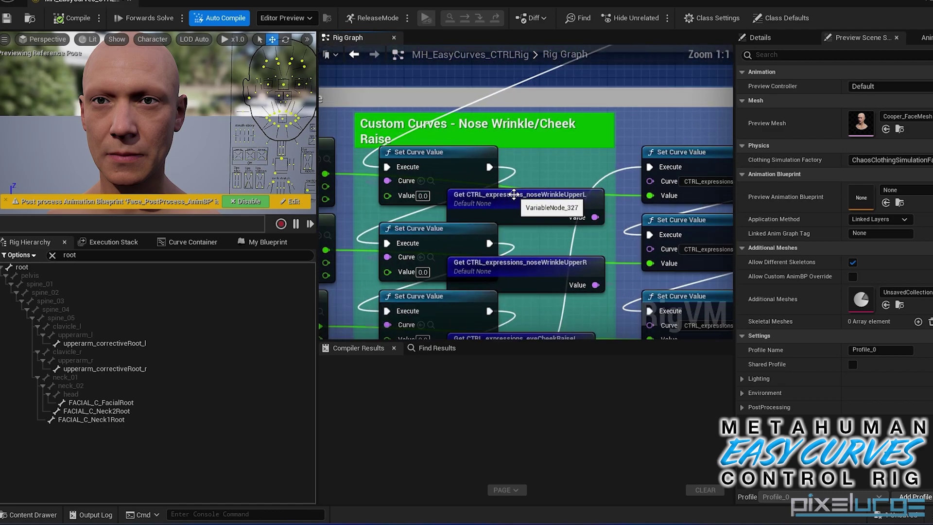
right_drag(535, 232, 506, 103)
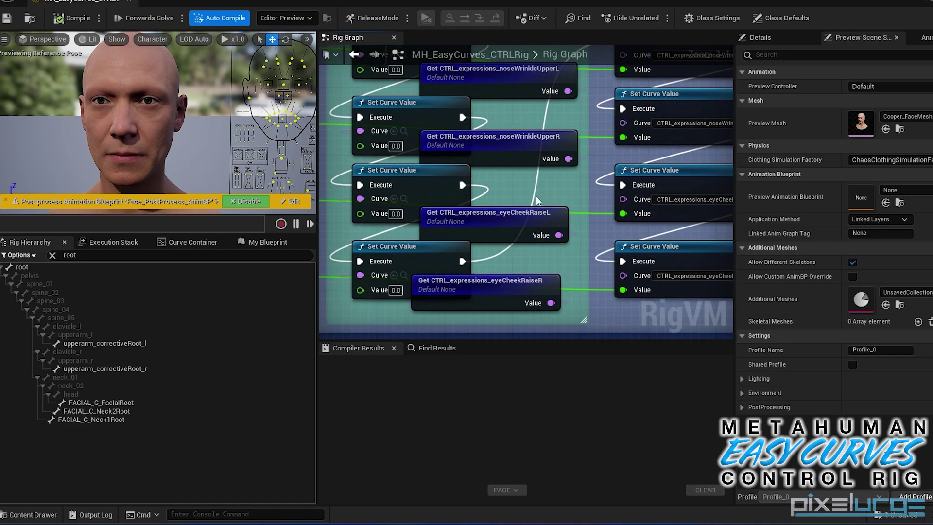
scroll(539, 197, down, 4)
right_drag(561, 135, 577, 184)
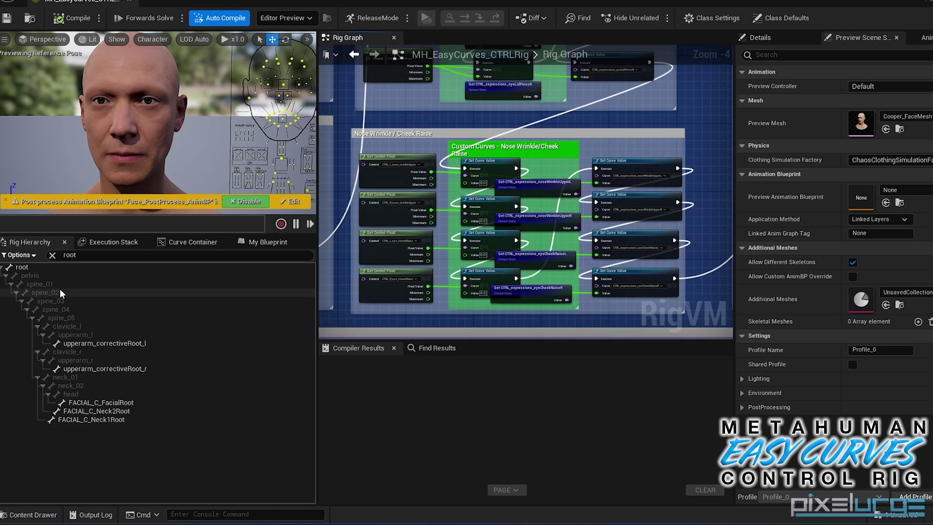
Step: Review the rig's curve name variables by category, including Brows, Eyes Directions, Eyelids, Mouth Press, Mouth Suck Blow, Mouth Corner Sharpen and Jaw
click(269, 242)
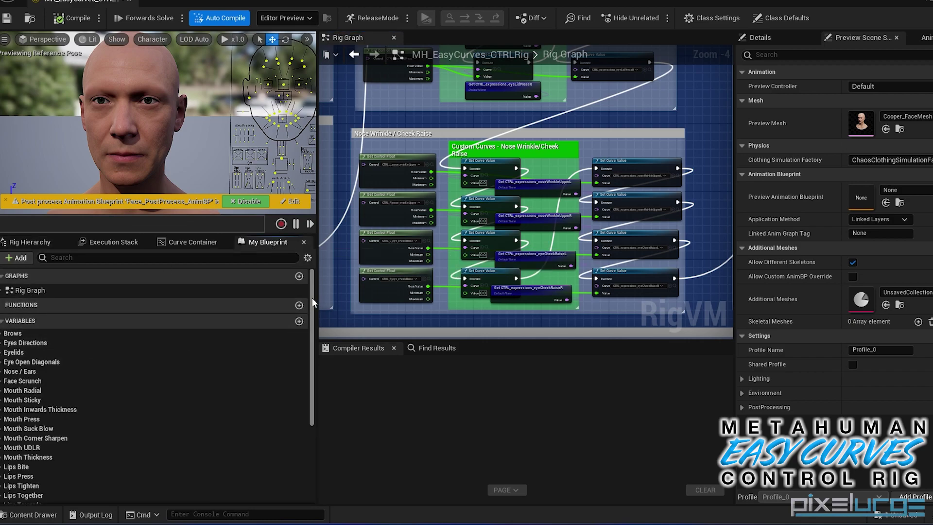
click(1, 333)
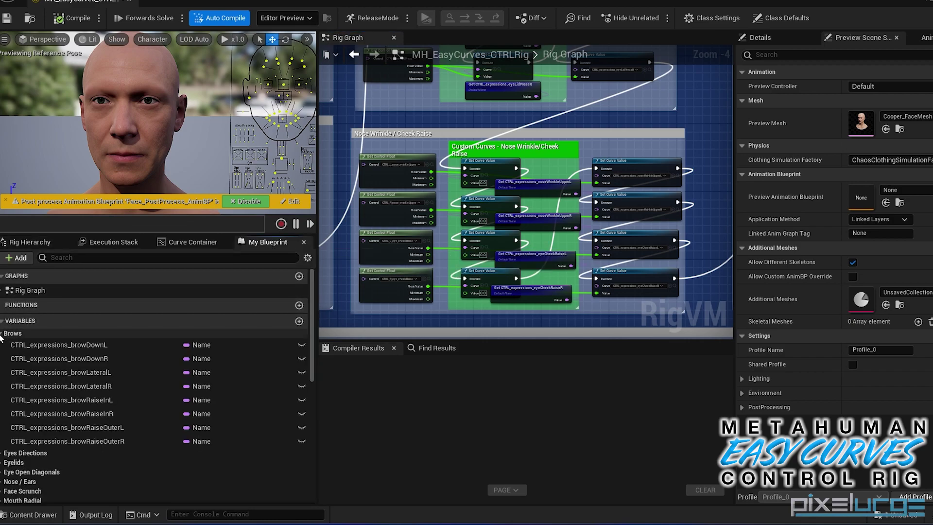
click(1, 333)
click(1, 343)
click(2, 343)
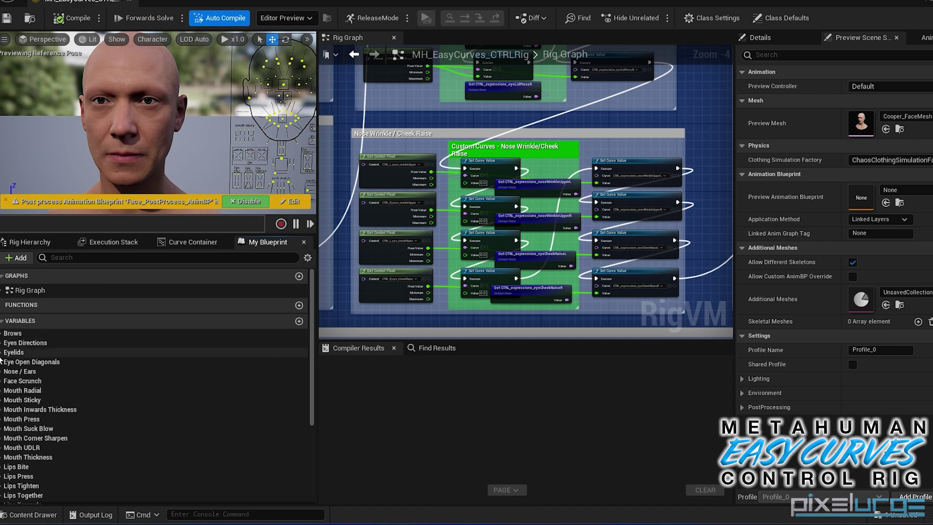
click(2, 352)
click(1, 352)
scroll(1, 389, down, 2)
click(1, 387)
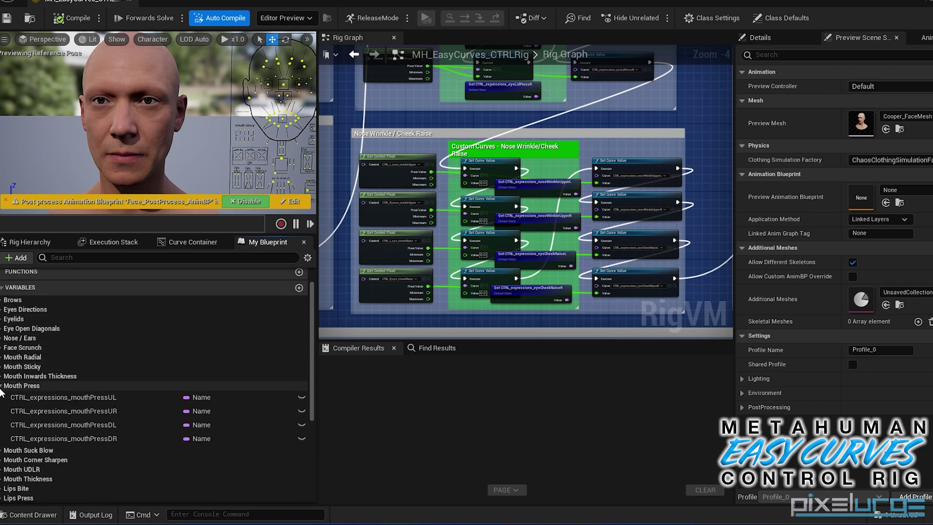
click(1, 387)
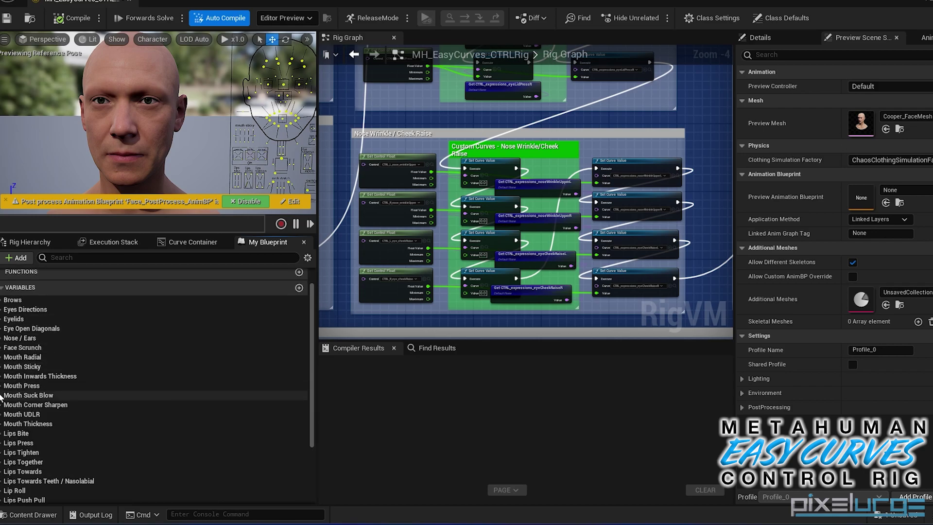
click(1, 396)
click(1, 396)
click(1, 405)
click(1, 406)
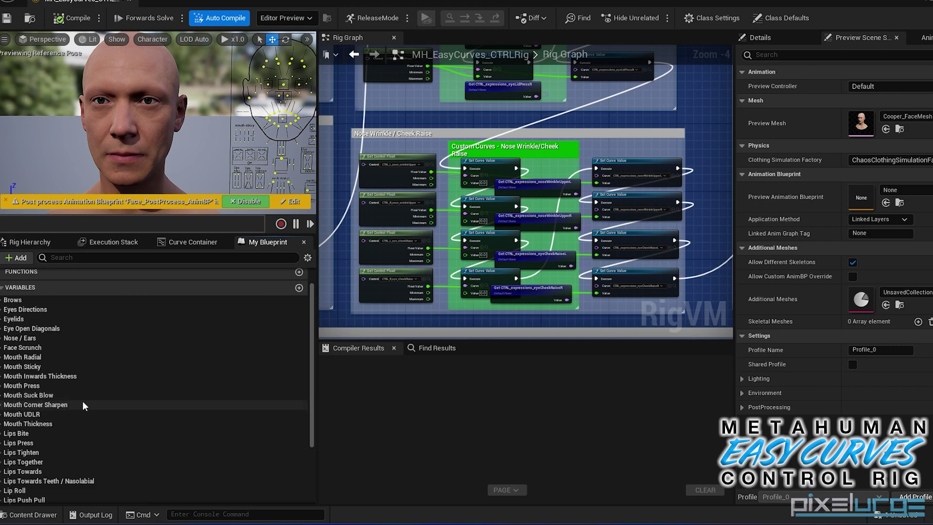
scroll(38, 437, down, 4)
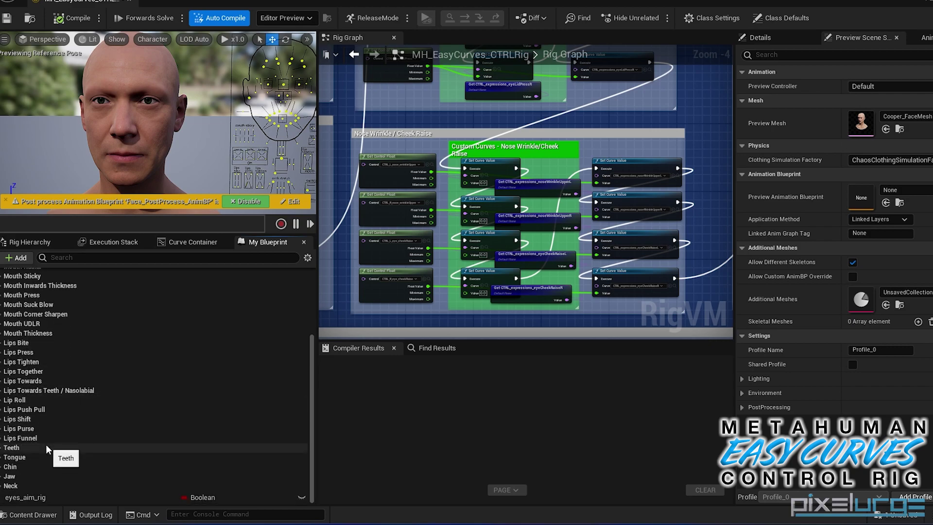
click(2, 476)
scroll(7, 420, down, 3)
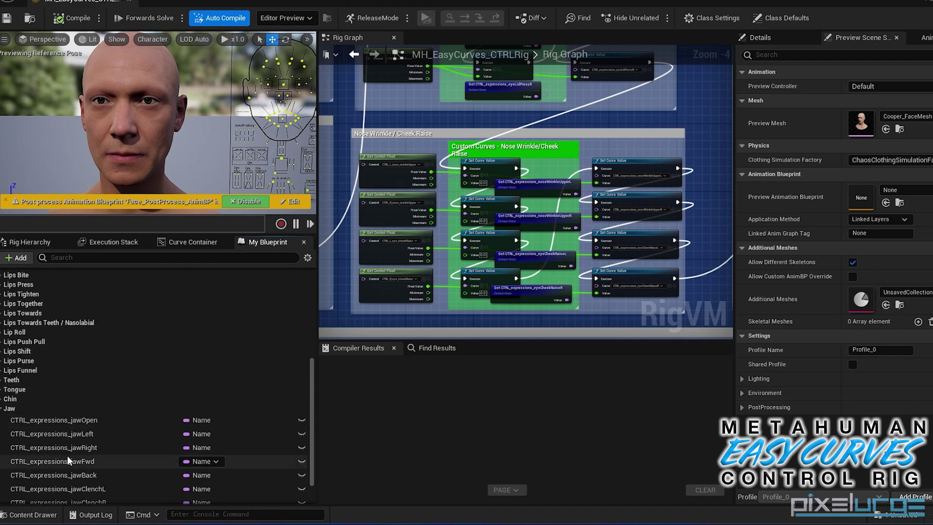
click(2, 408)
scroll(150, 409, up, 5)
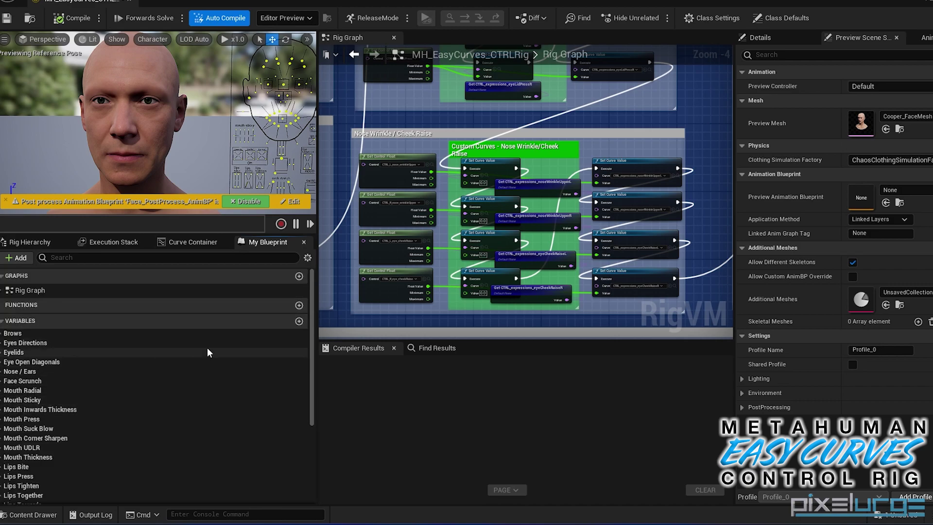
Step: Select a control on the facial control board beside the Cooper head, inspect it and save the control rig asset
mouse_move(163, 144)
right_down()
mouse_move(204, 144)
mouse_move(165, 145)
mouse_move(149, 131)
mouse_move(151, 152)
right_up()
click(269, 118)
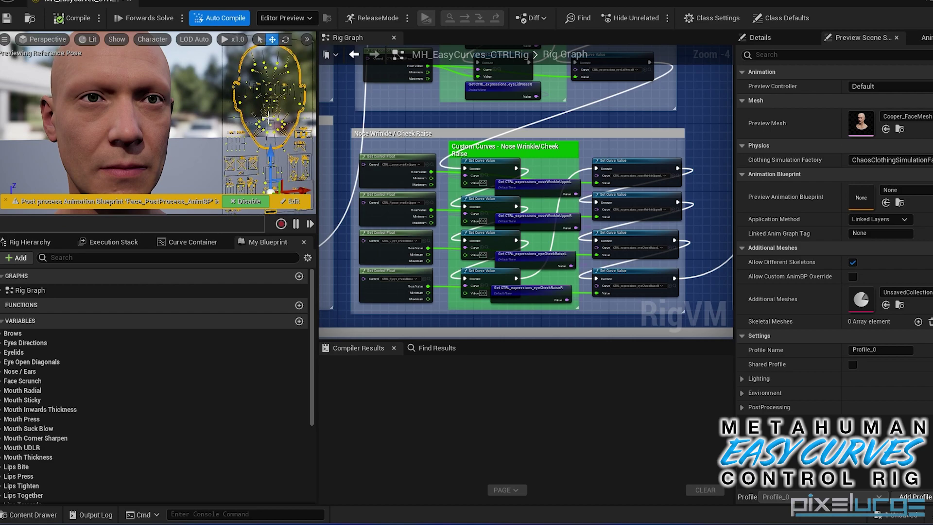
click(269, 118)
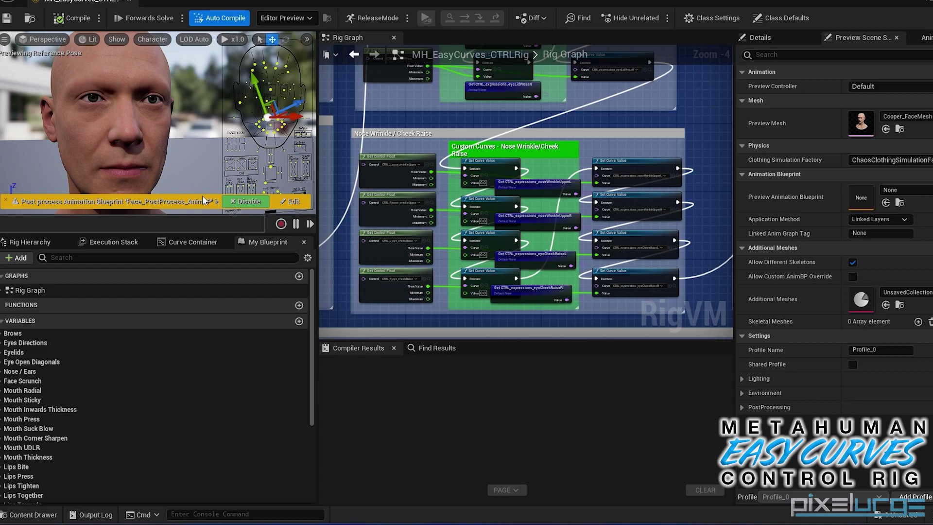
alt+drag(125, 183, 95, 184)
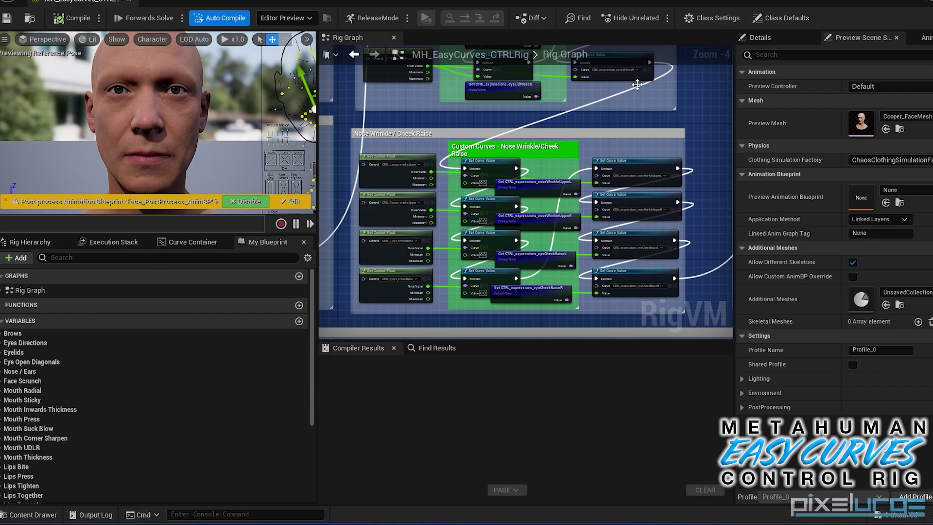
key(ctrl+s)
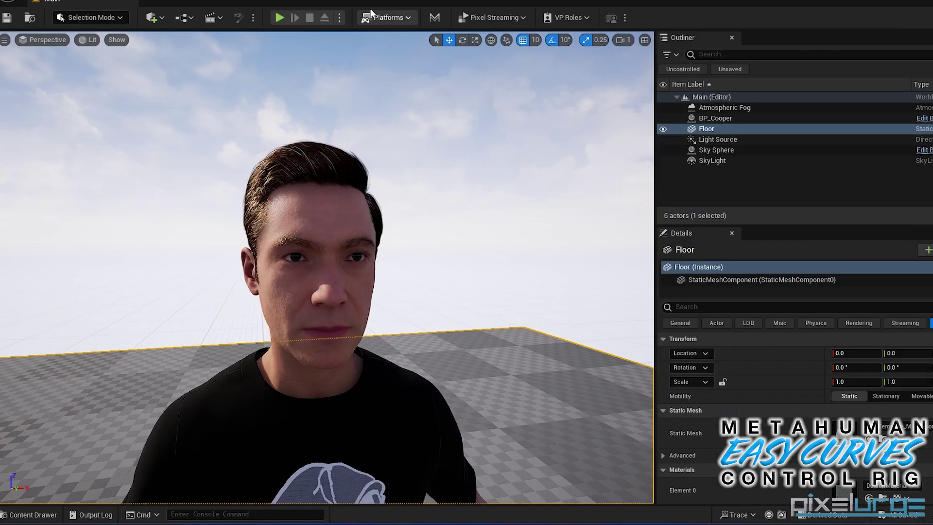
Step: Open Mesh Morpher from the main level editor and log in with the licence key
click(434, 18)
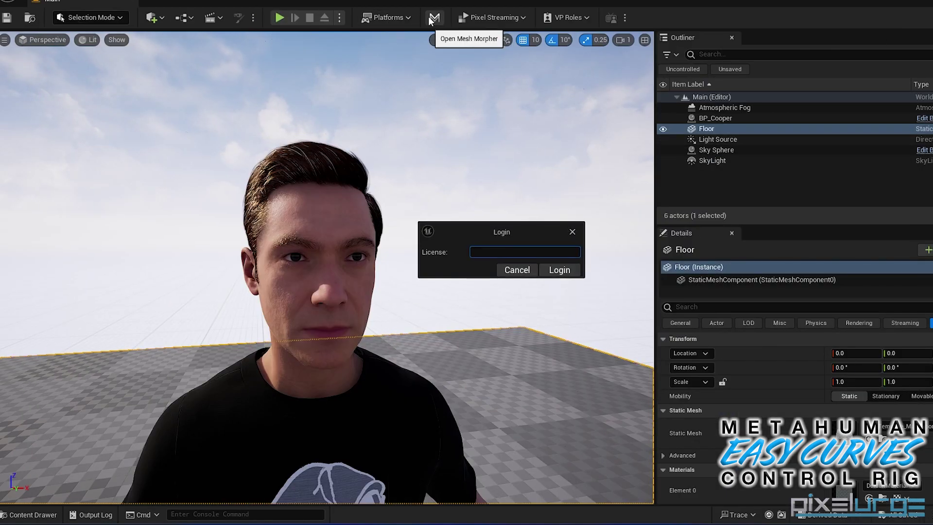
click(559, 270)
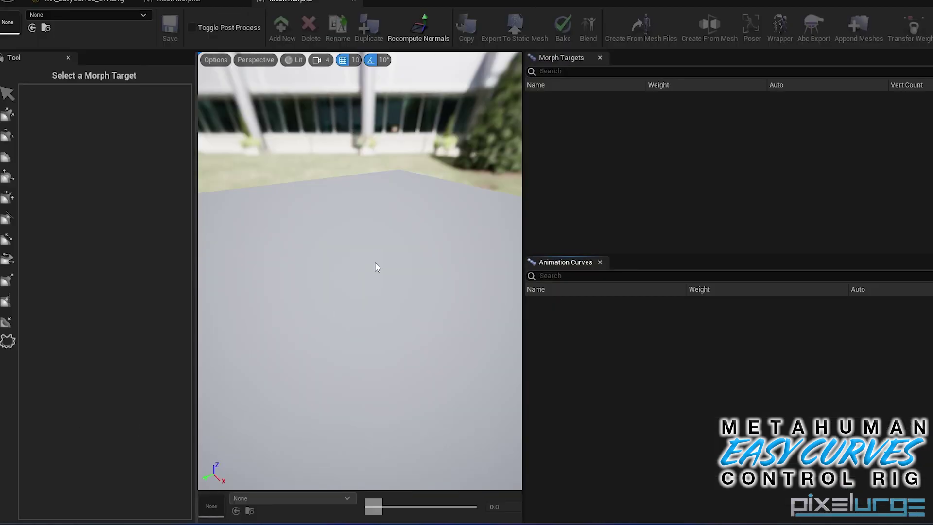
Step: Load the Cooper_FaceMesh skeletal mesh into Mesh Morpher, dismiss the updater message and frame the head
click(93, 14)
click(98, 124)
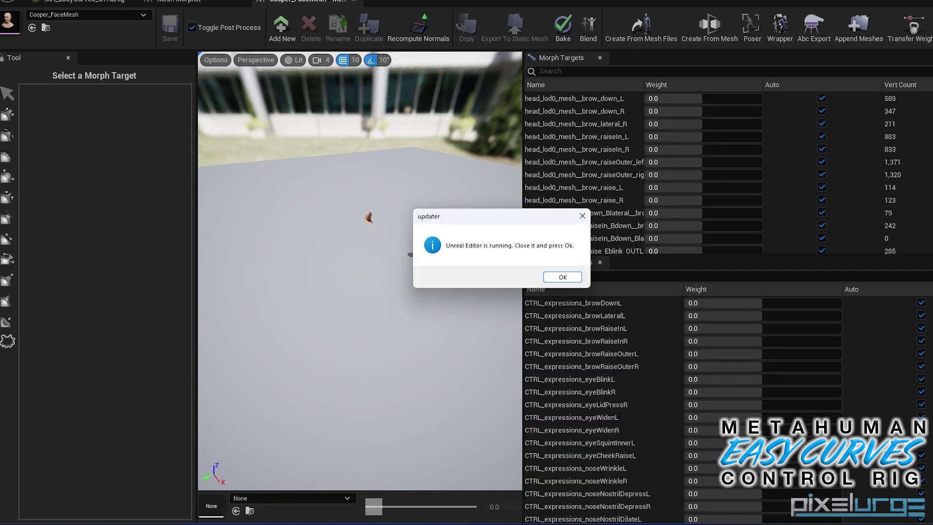
click(576, 277)
alt+drag(415, 255, 462, 214)
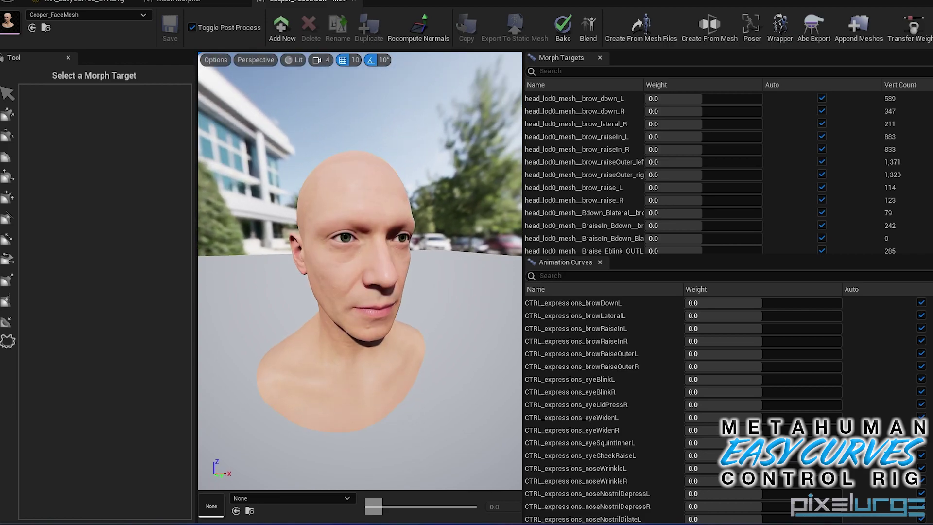
alt+drag(359, 272, 412, 267)
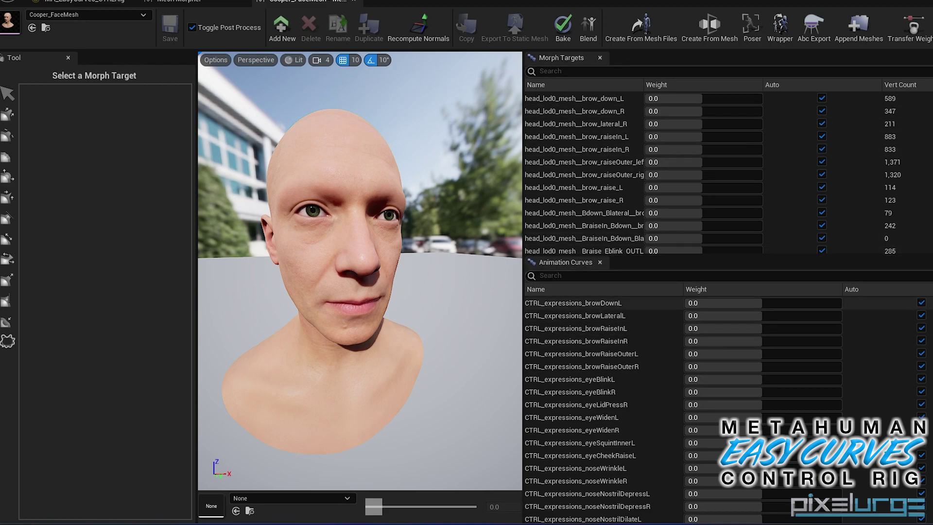
Step: Filter the animation curves by "blink", preview CTRL_expressions_eyeBlinkL at weight 1.0 and reset it
scroll(725, 411, down, 10)
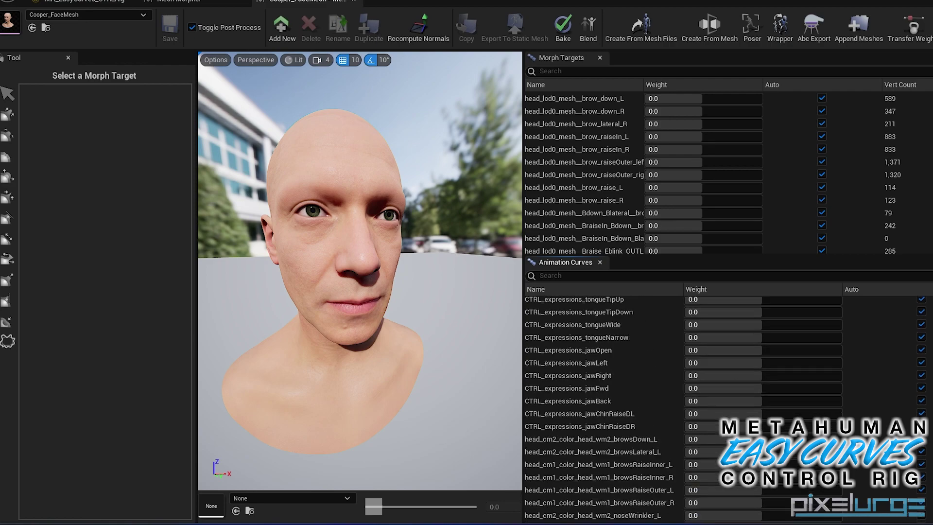
scroll(726, 411, up, 10)
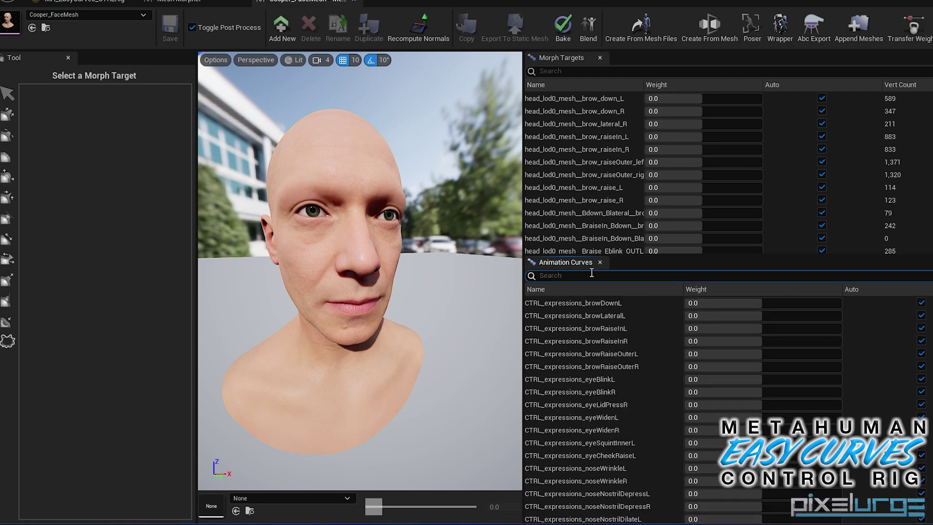
text(link)
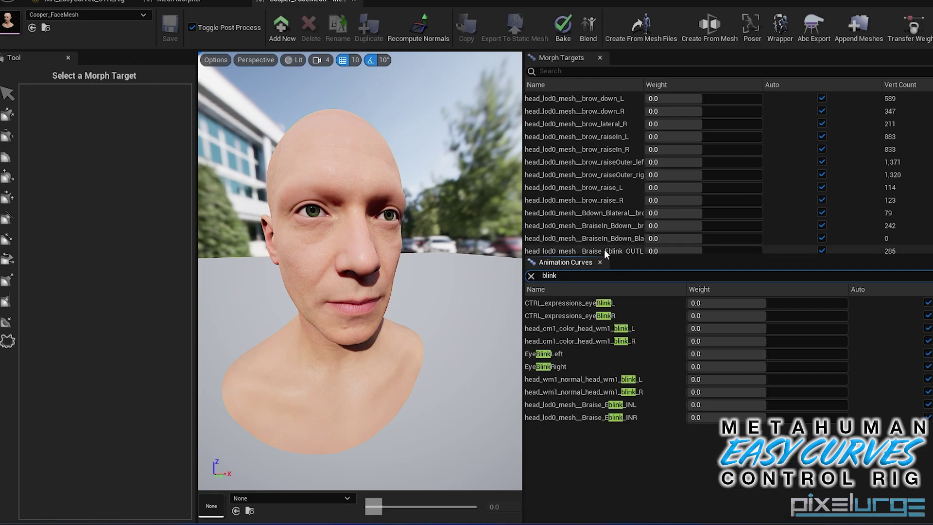
drag(751, 298, 847, 298)
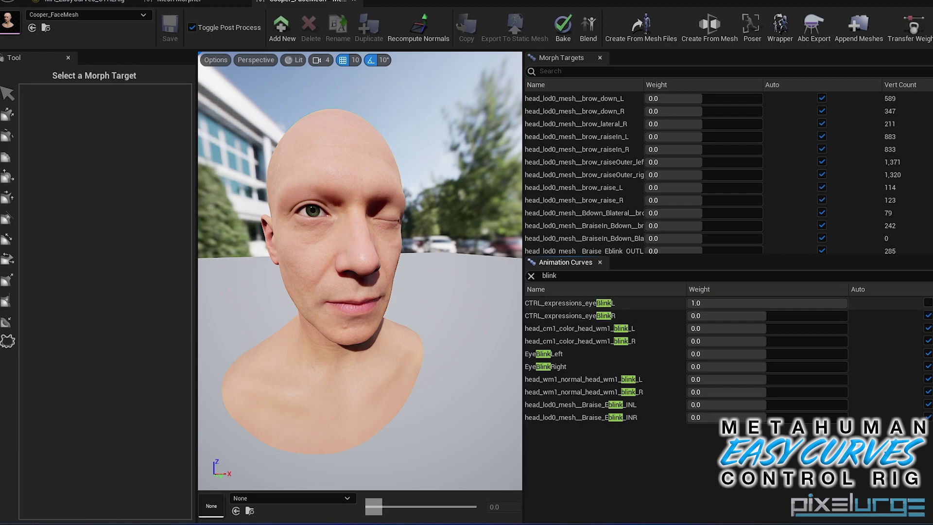
click(927, 303)
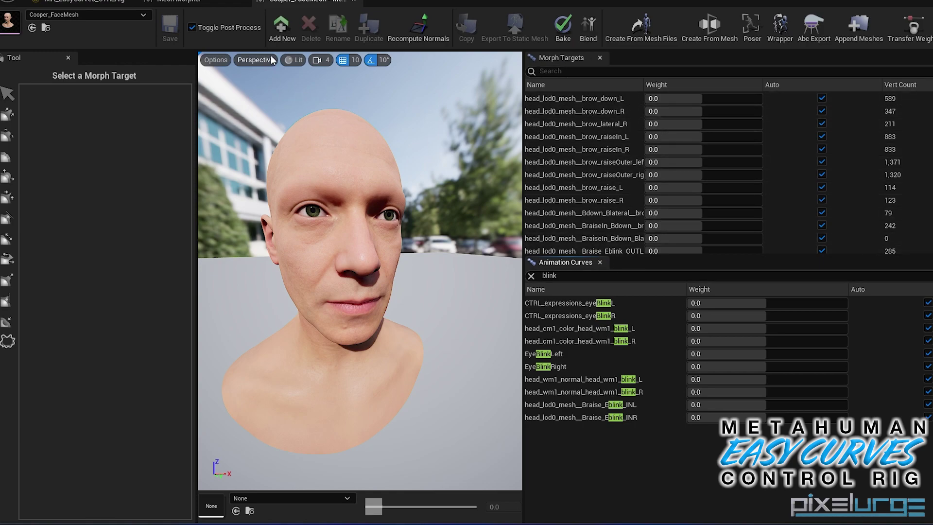
Step: Add a new morph target named BlinkLC to Cooper_FaceMesh and find it in the morph target list
click(282, 27)
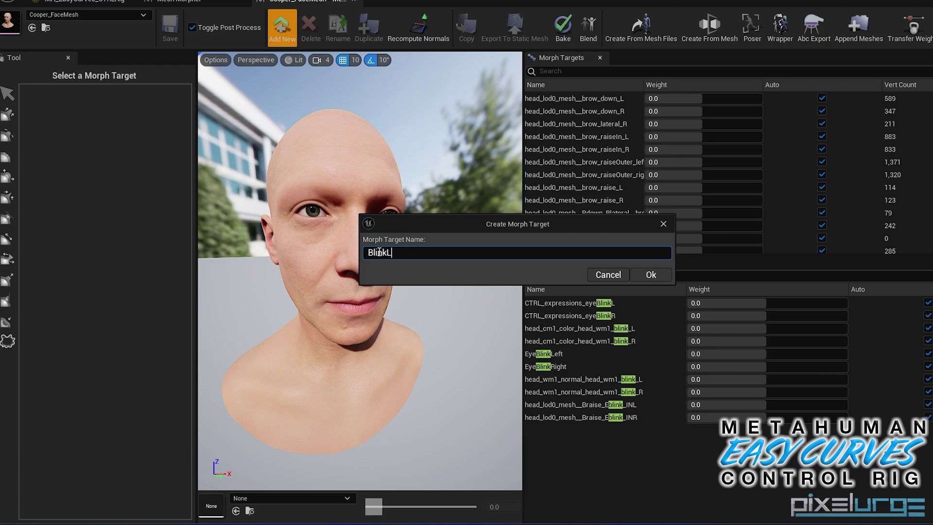
click(650, 275)
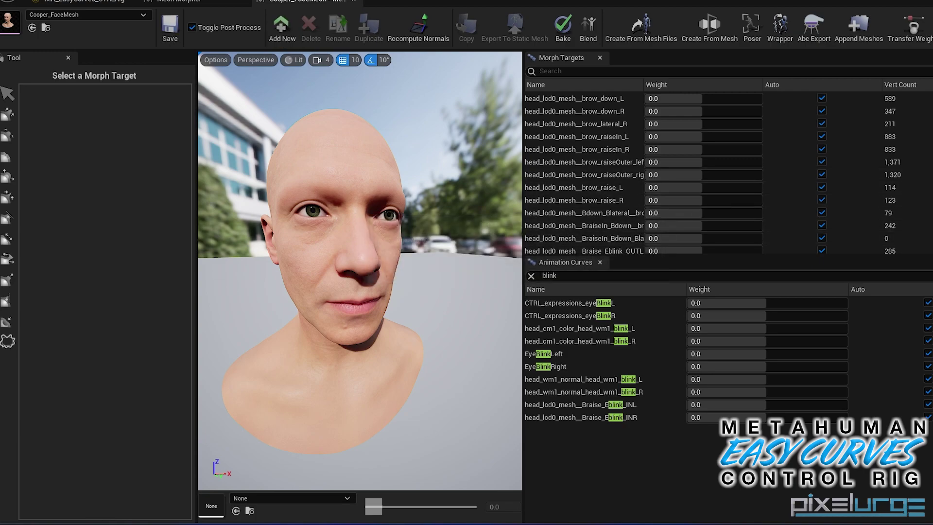
right_click(872, 107)
scroll(728, 172, down, 20)
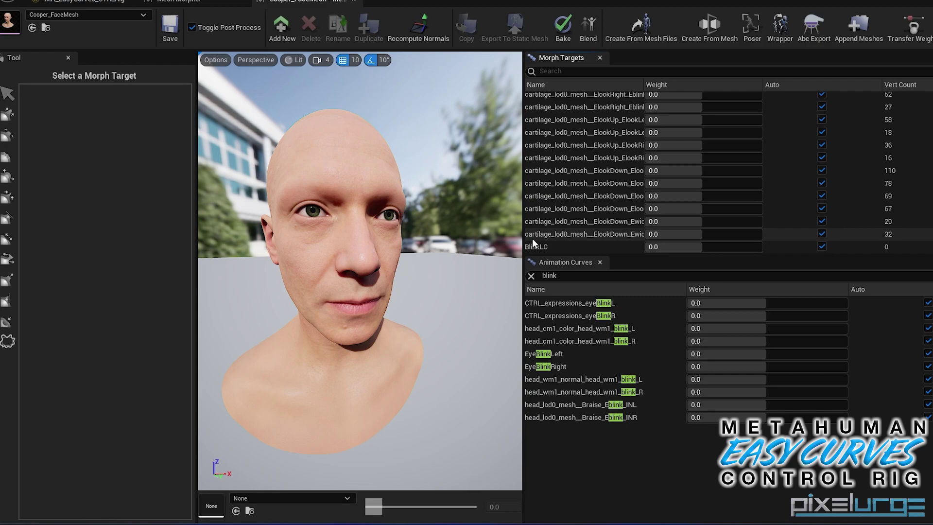
Step: Open the BlinkLC morph target for editing with the Move Tool, selecting the head_shader_shader section and turning off selection mask drawing
click(546, 248)
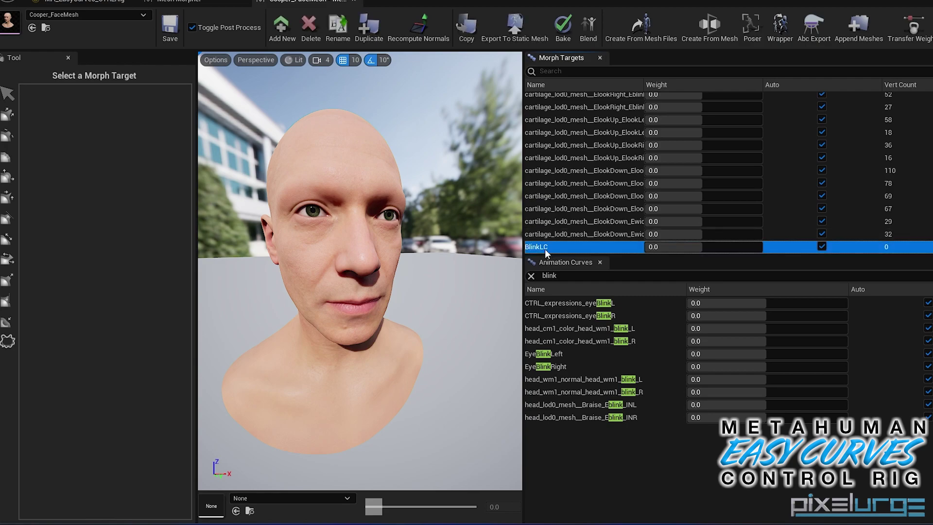
drag(377, 275, 306, 278)
right_drag(307, 278, 224, 248)
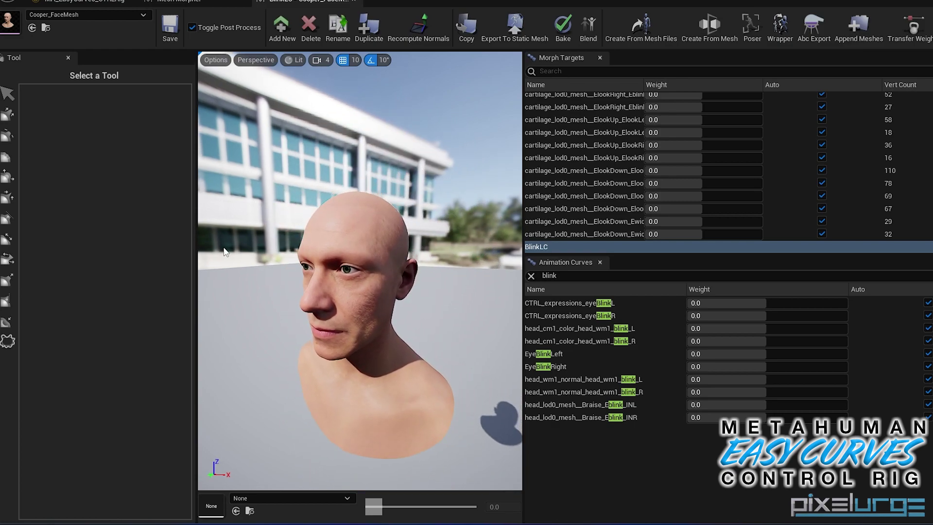
click(7, 121)
click(47, 295)
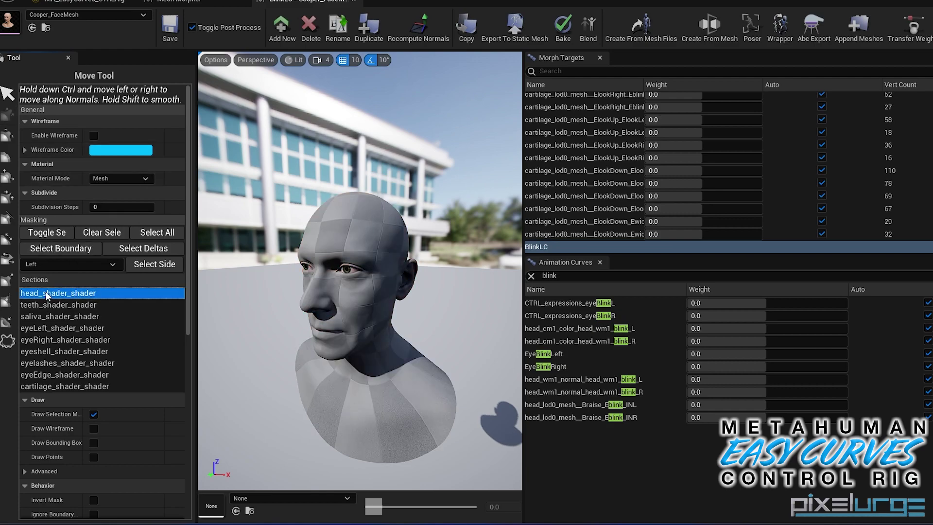
click(93, 414)
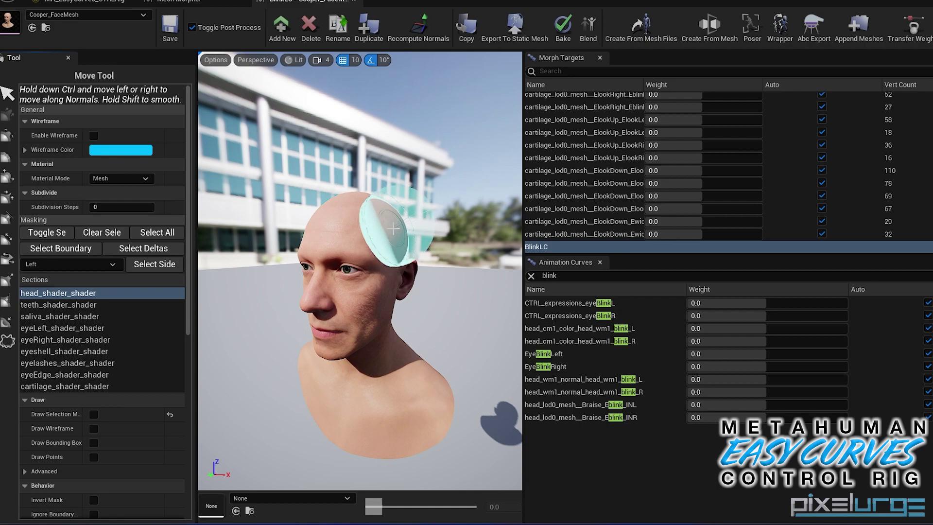
Step: Pull an upward-curving horn shape out of the side of the head above the character's left ear with the Move brush
key(b)
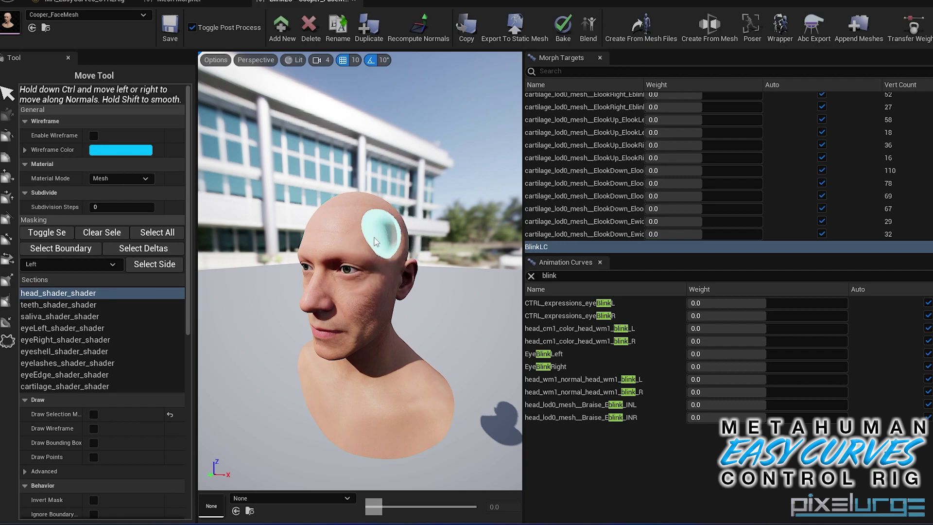
drag(421, 245, 418, 226)
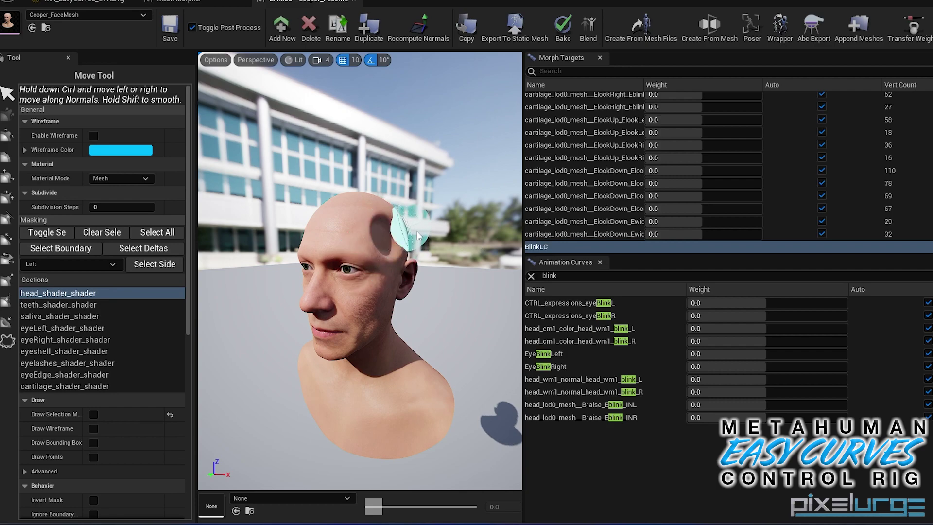
key(ctrl+z)
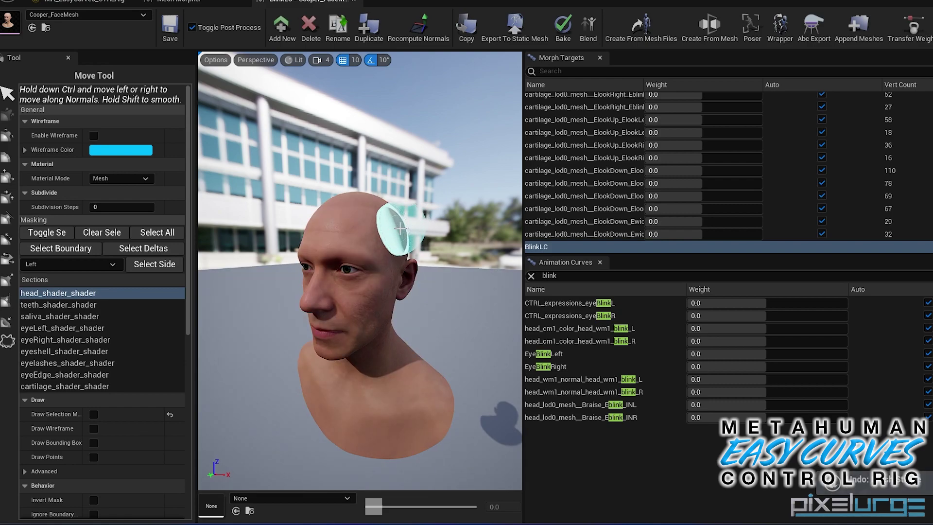
mouse_move(399, 229)
mouse_down()
mouse_move(461, 197)
mouse_move(434, 225)
mouse_move(458, 203)
mouse_up()
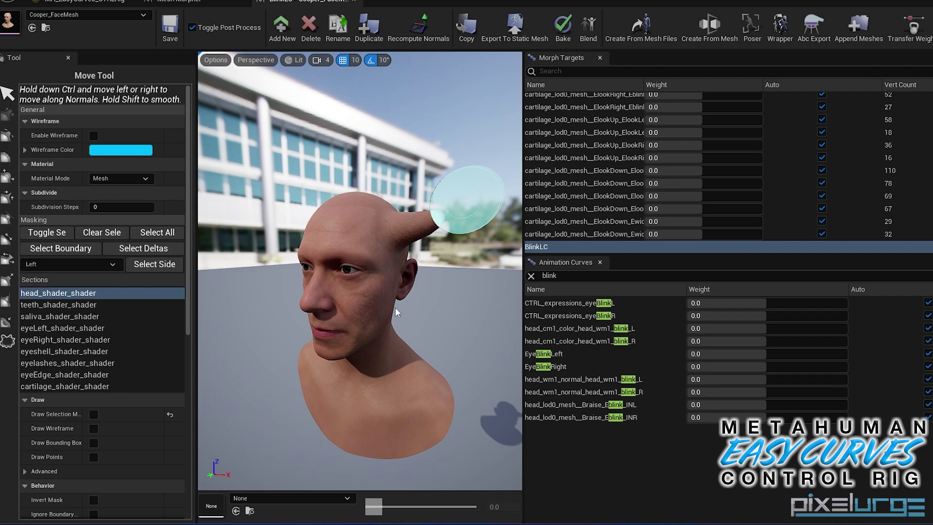
mouse_move(395, 308)
alt+mouse_down()
mouse_move(447, 307)
mouse_move(452, 299)
alt+mouse_up()
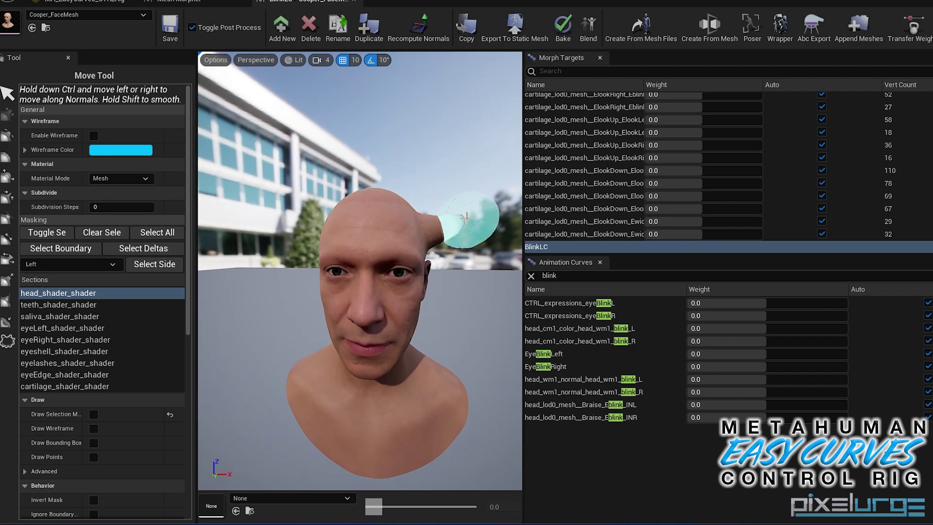
drag(467, 218, 476, 177)
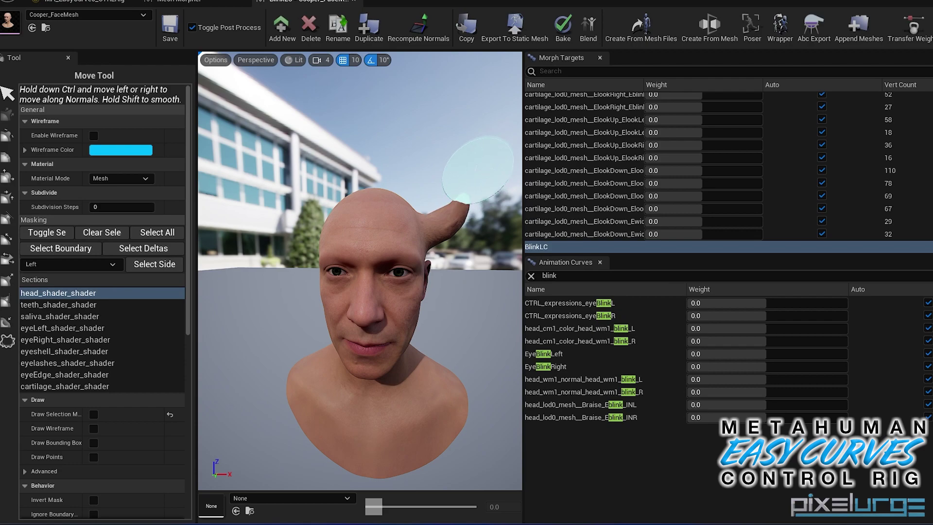
Step: Save the sculpted BlinkLC morph target together with the Cooper_FaceMesh and Face_Archetype_Skeleton assets
click(169, 30)
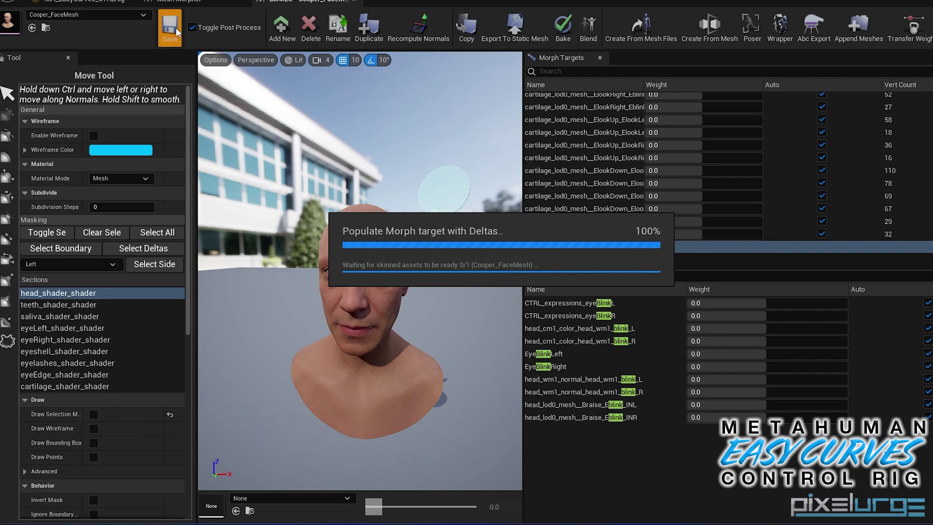
click(177, 33)
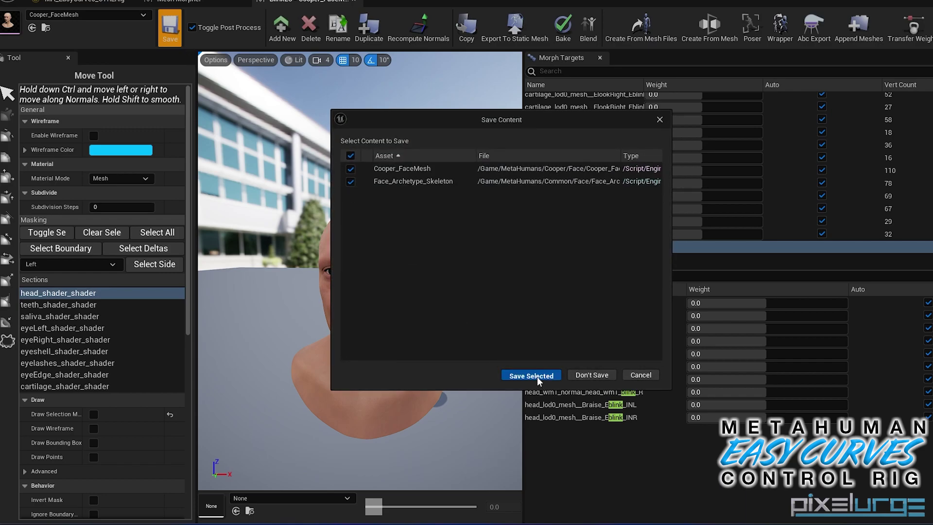
click(530, 376)
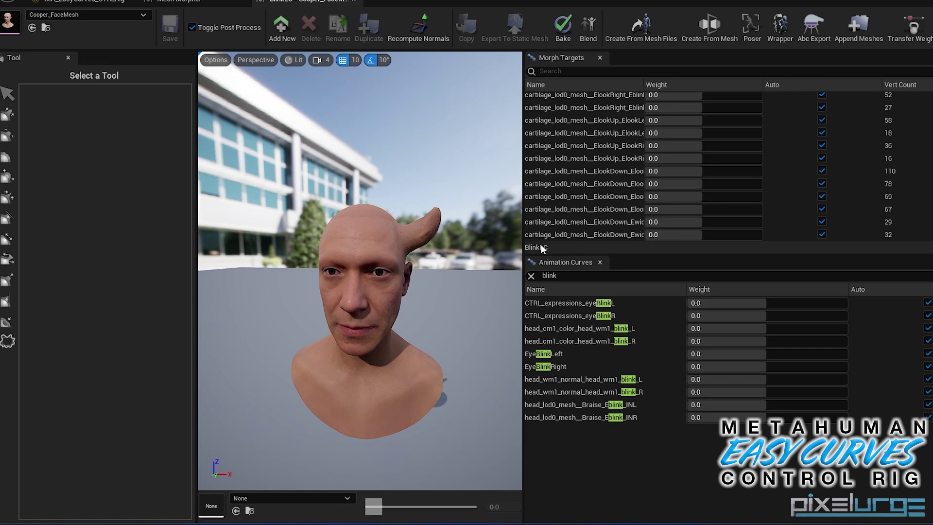
Step: Copy the BlinkLC morph target's name and set it as the default value of CTRL_expressions_eyeBlinkL in the MH_EasyCurves_CTRLRig Eyelids variables
right_click(541, 248)
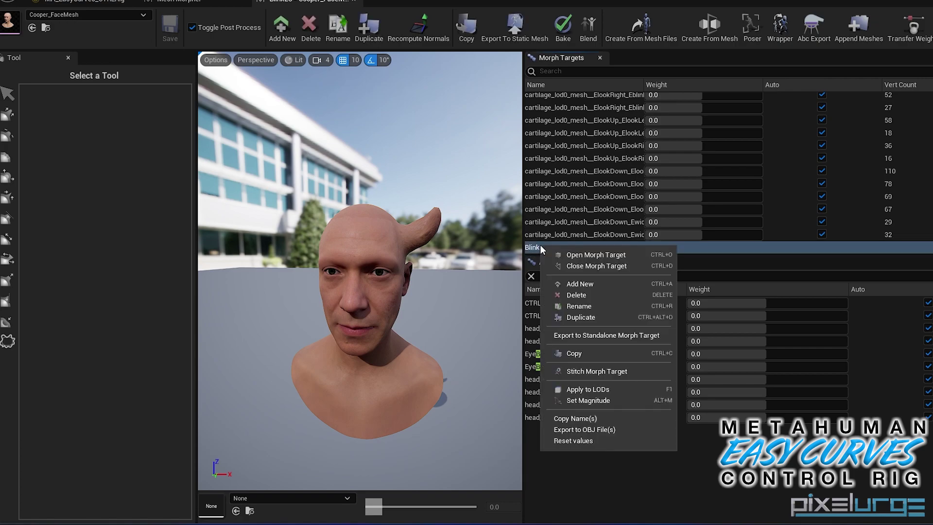
click(591, 419)
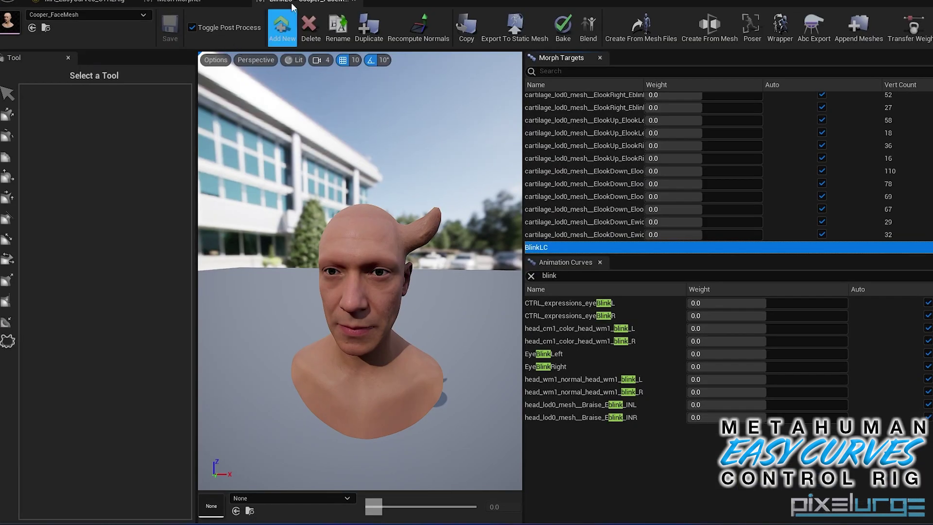
click(85, 2)
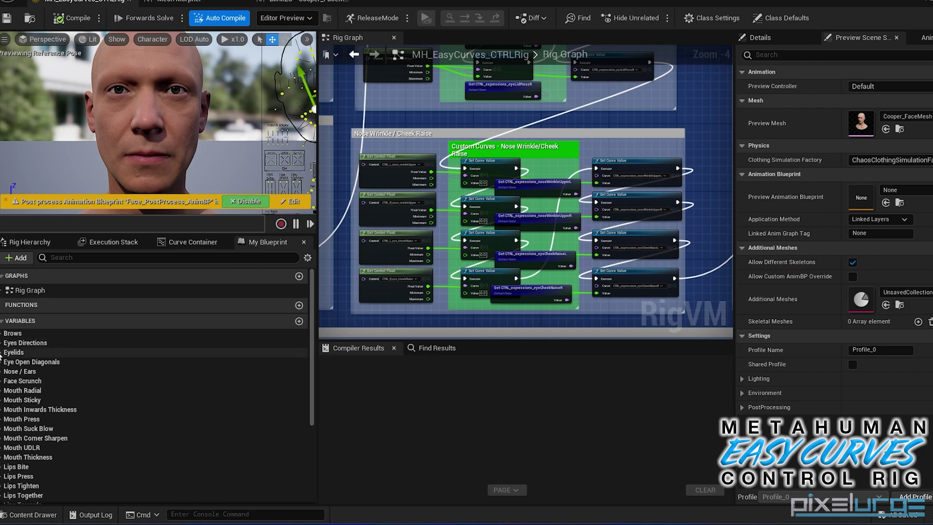
click(2, 352)
click(60, 365)
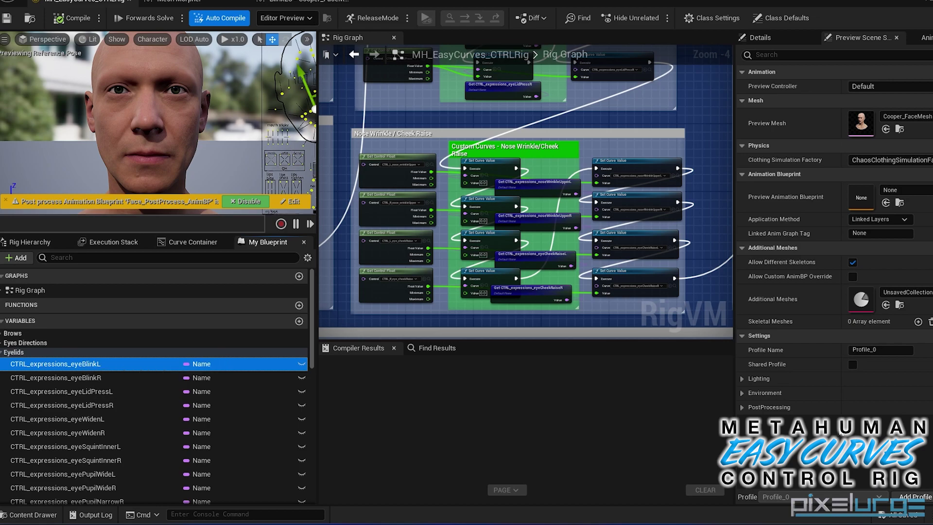
click(776, 39)
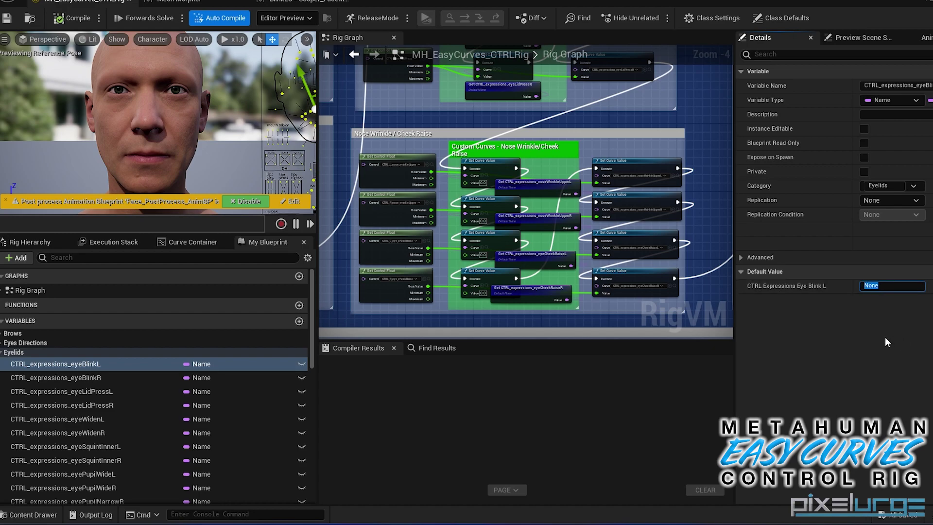
text(BlinkLC)
key(Return)
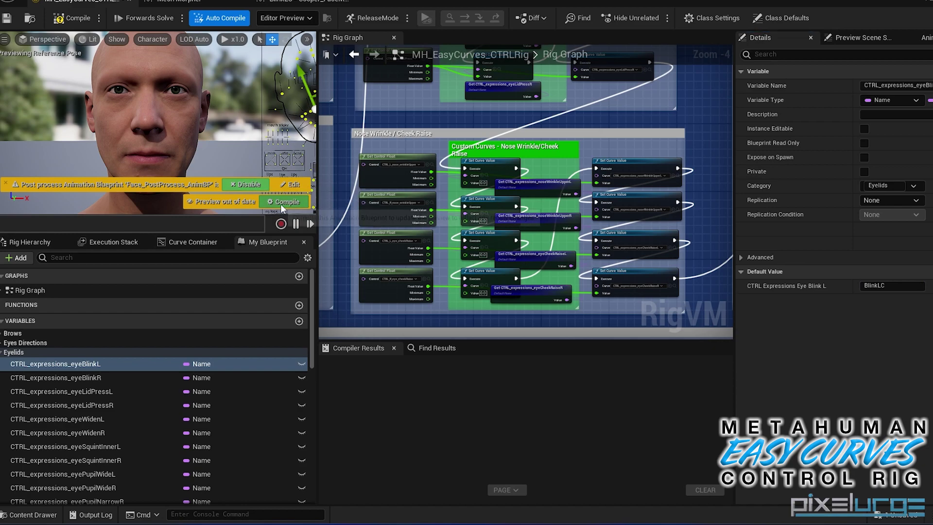
Step: Refresh the control rig's hierarchy from the root bone using the Cooper_FaceMesh skeletal mesh, and recompile the preview
click(30, 242)
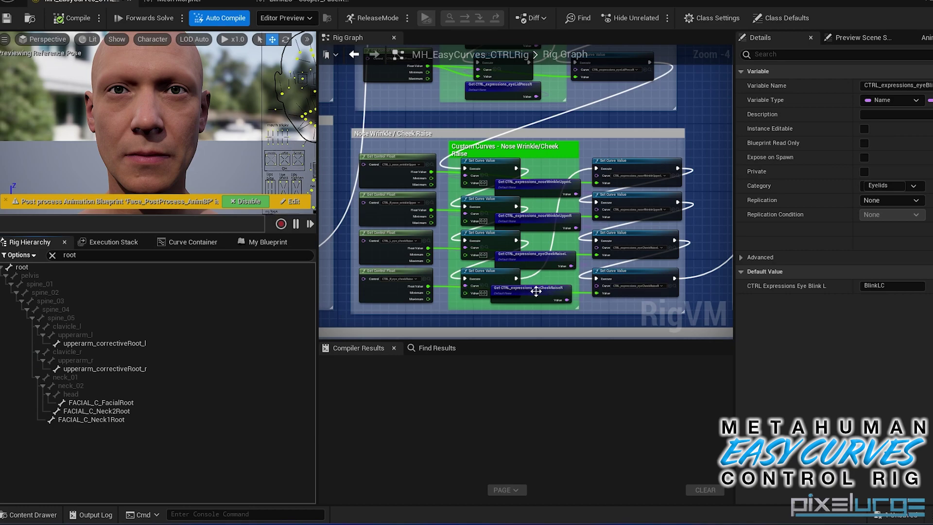
right_click(31, 264)
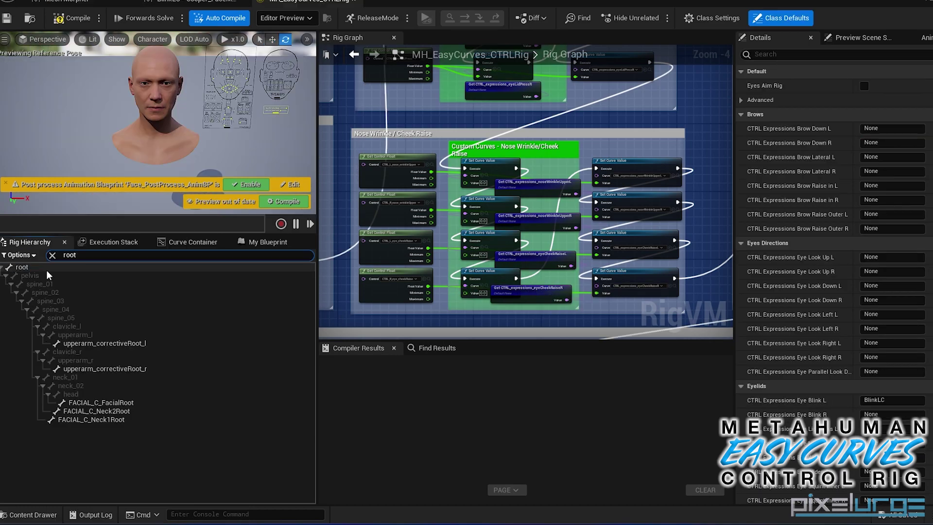
right_click(40, 267)
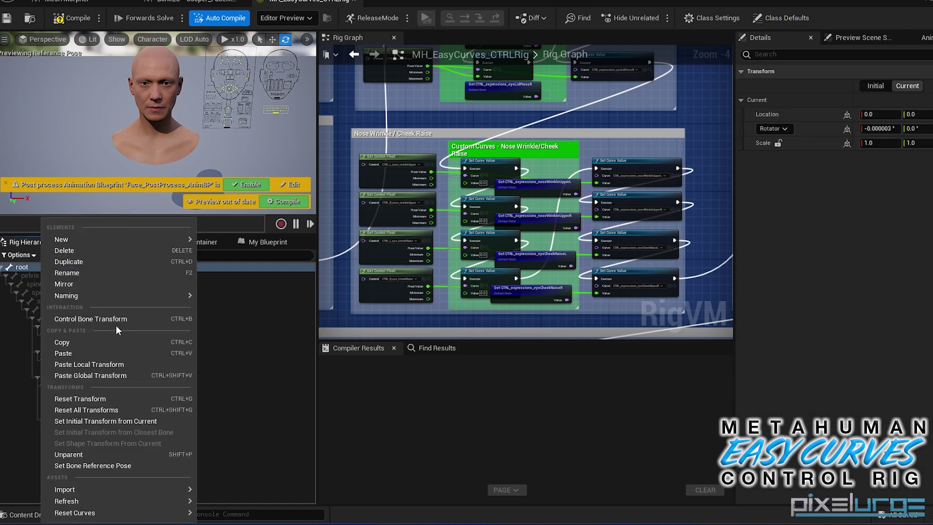
mouse_move(158, 501)
click(214, 510)
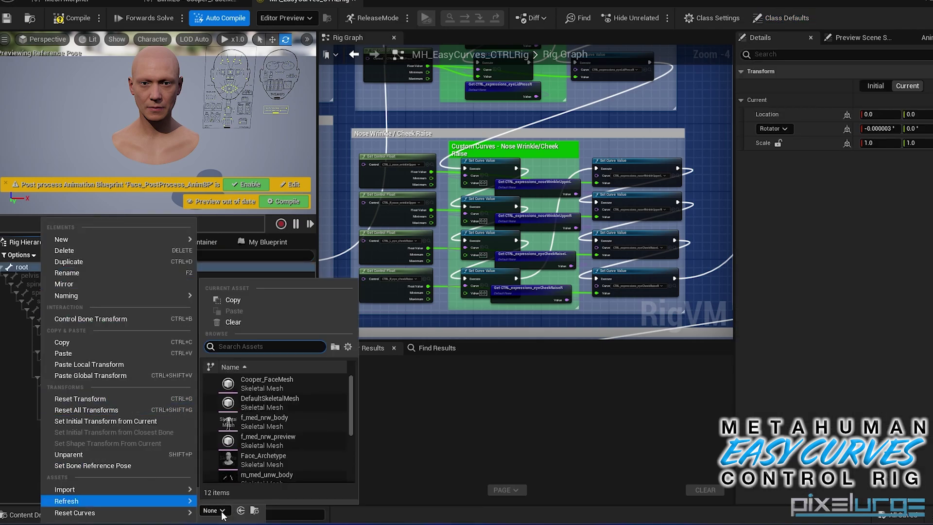
click(276, 384)
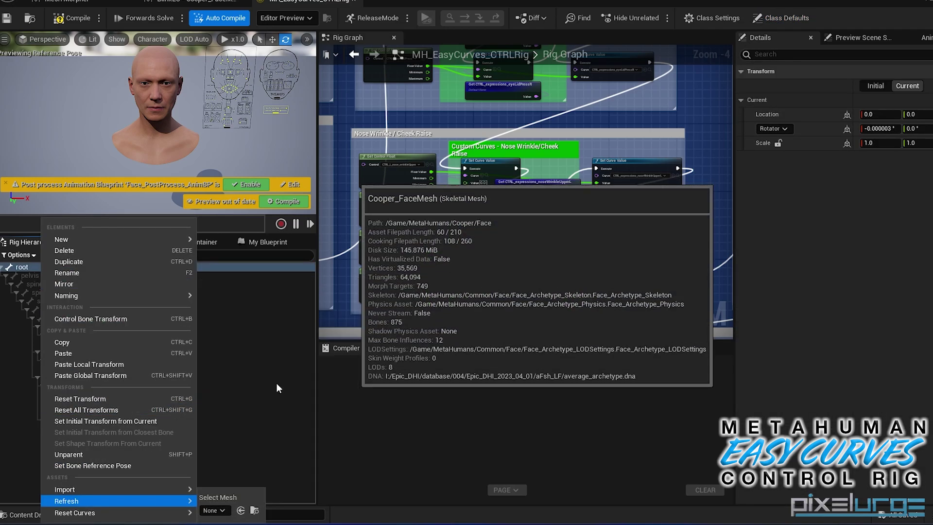
click(255, 362)
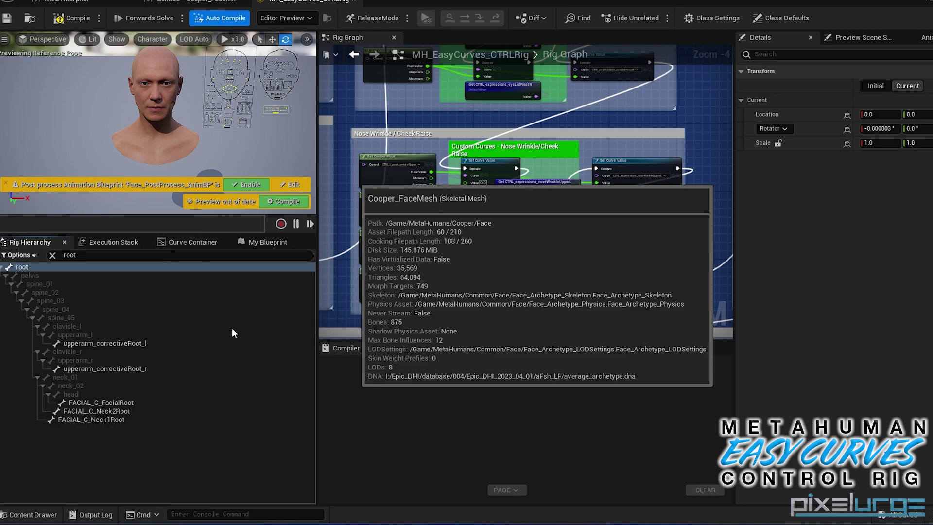
click(250, 204)
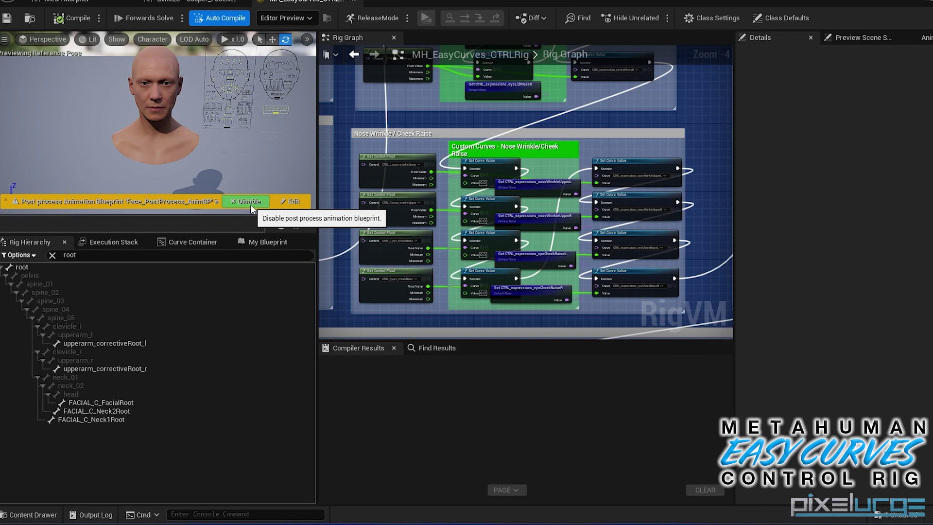
Step: Check the default value of the CTRL_expressions_eyeBlinkL variable under Eyelids, and compile and save the control rig
click(268, 241)
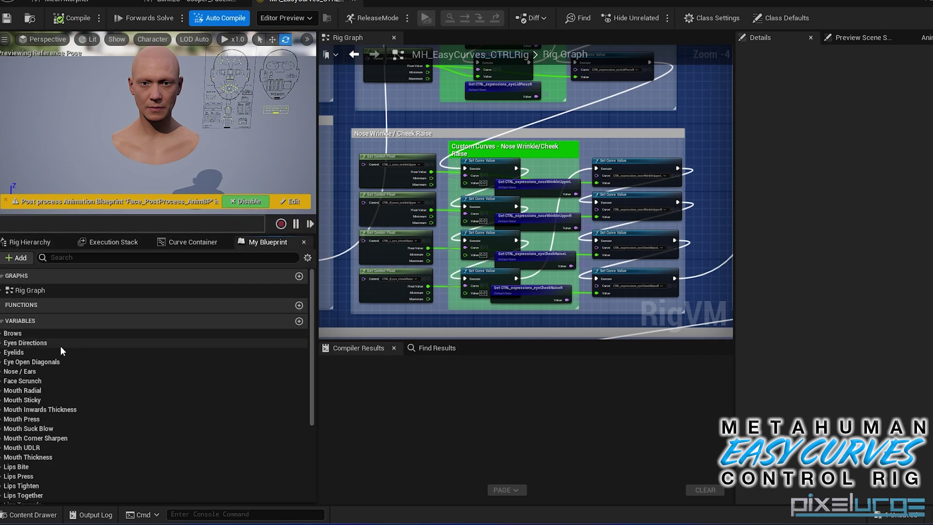
click(30, 354)
click(2, 353)
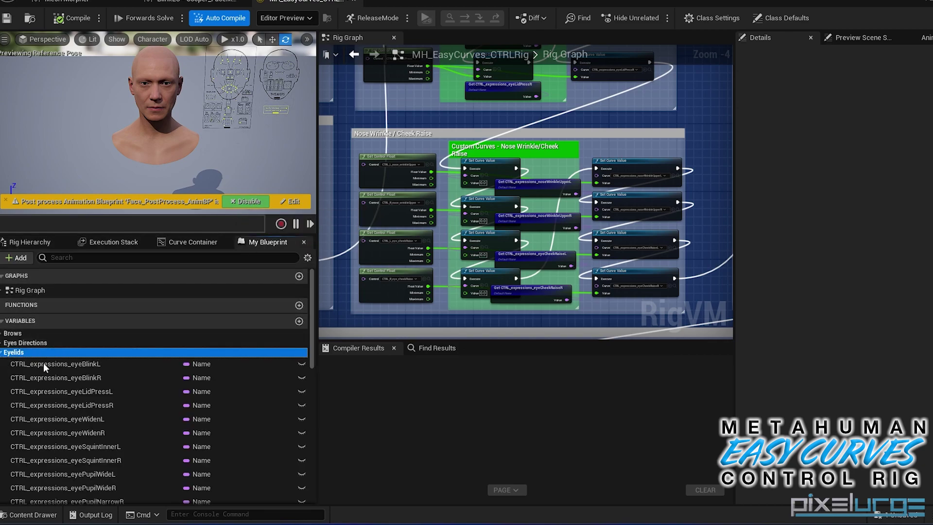
click(44, 365)
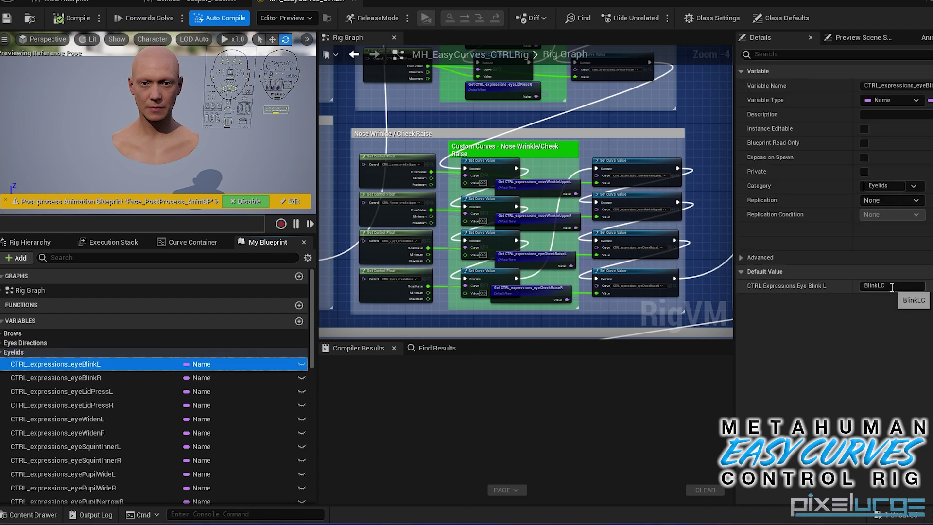
click(60, 20)
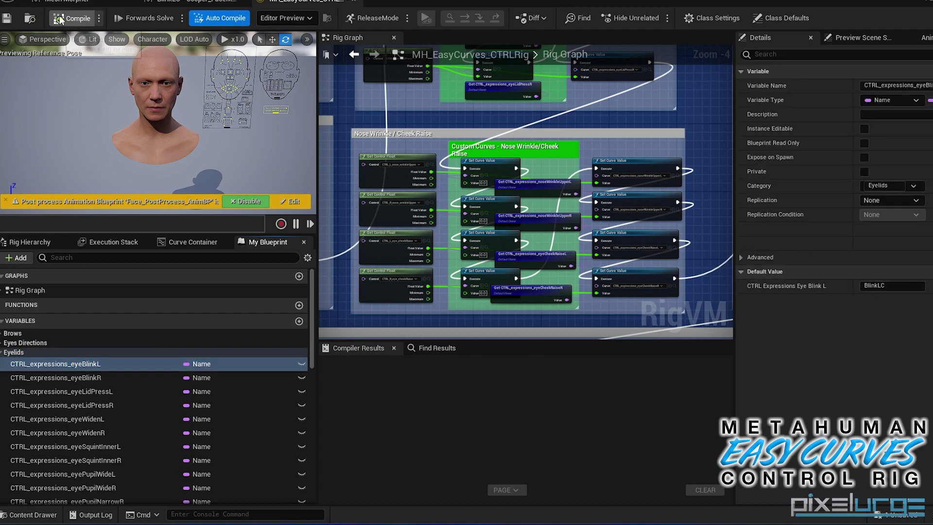
click(8, 19)
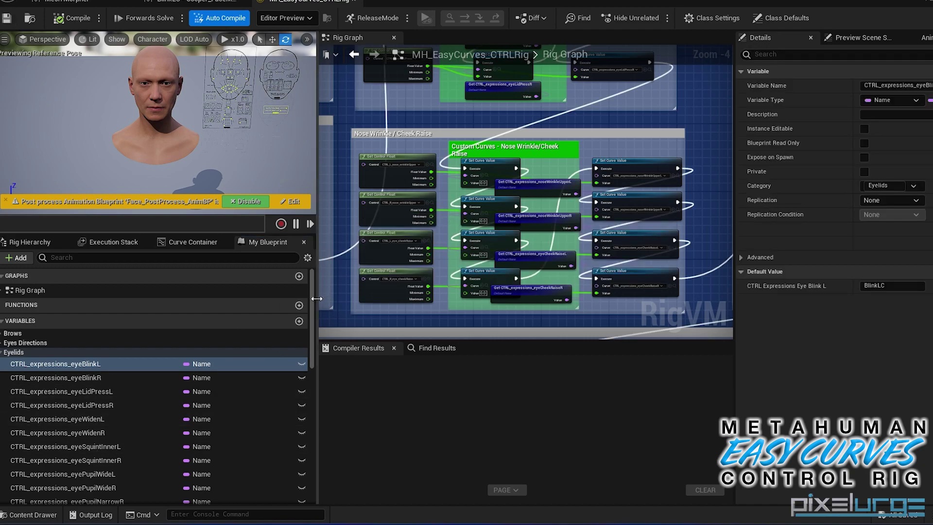
Step: Enlarge the preview viewport and pull the CTRL_L_eye_blink control down to 1.0 to test the BlinkLC morph on the face
drag(345, 299, 348, 292)
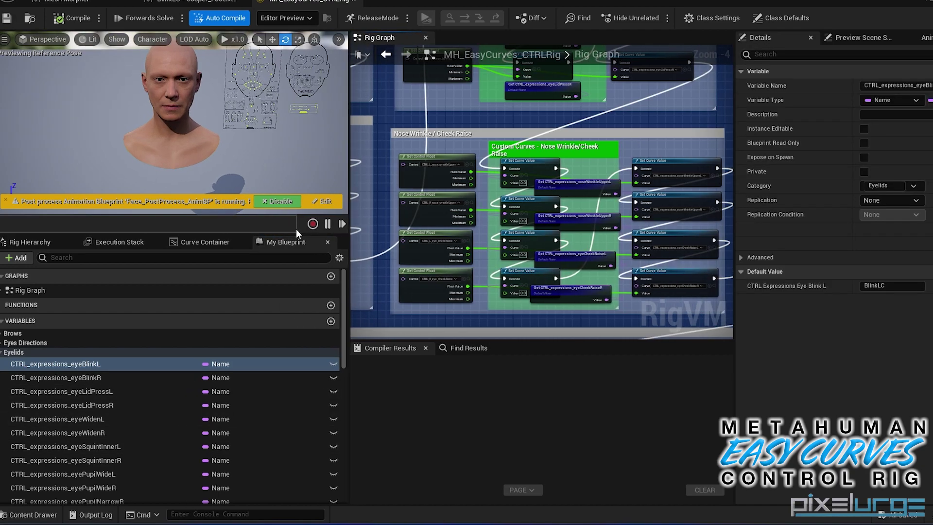
drag(291, 235, 291, 372)
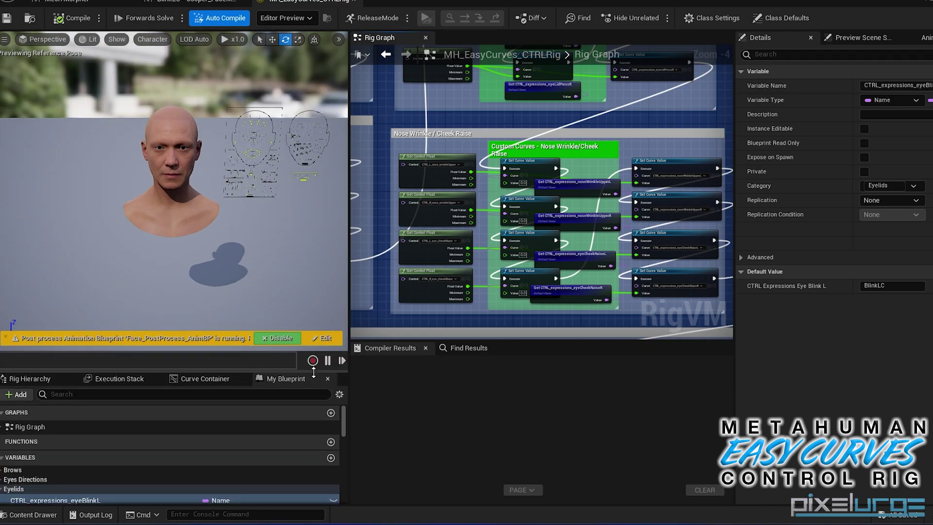
right_drag(174, 191, 134, 178)
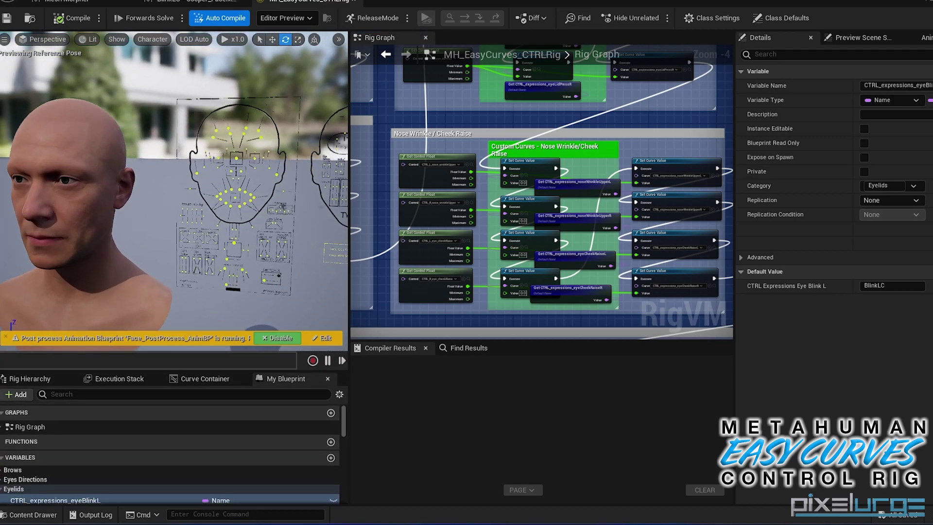
right_drag(262, 175, 272, 171)
click(270, 155)
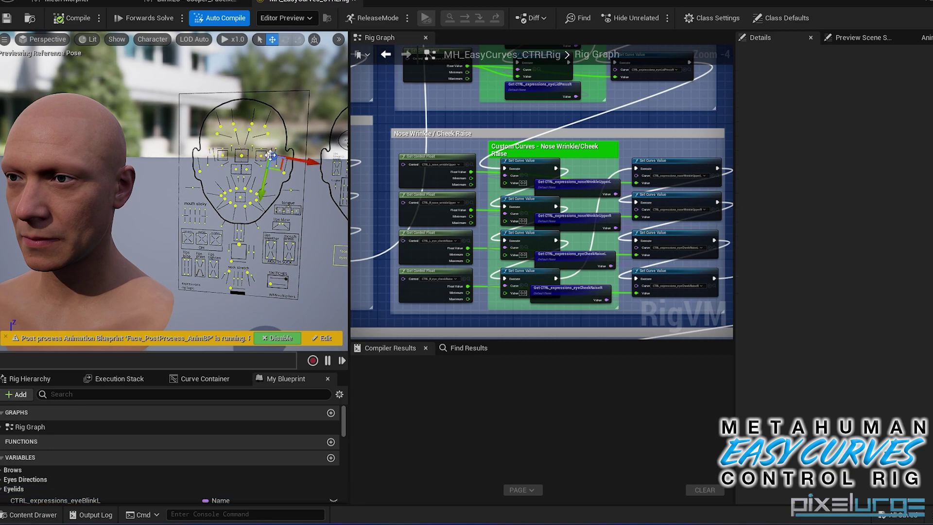
drag(269, 170, 257, 196)
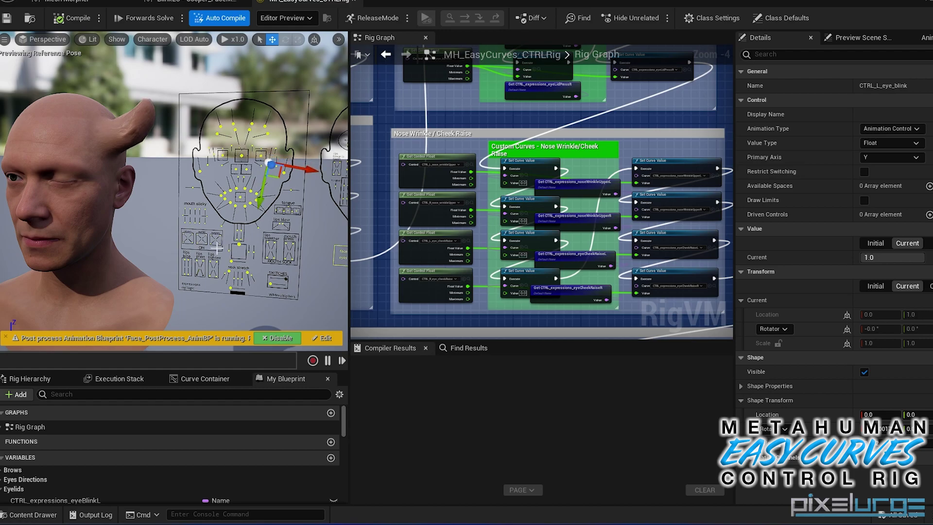
right_drag(216, 247, 229, 211)
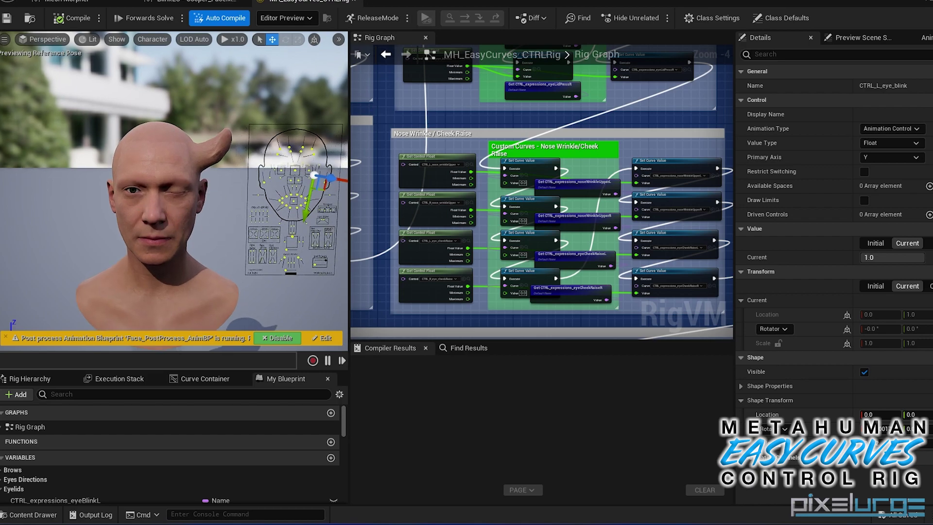
Step: Close the control rig and Mesh Morpher editors to return to the Main level
click(357, 3)
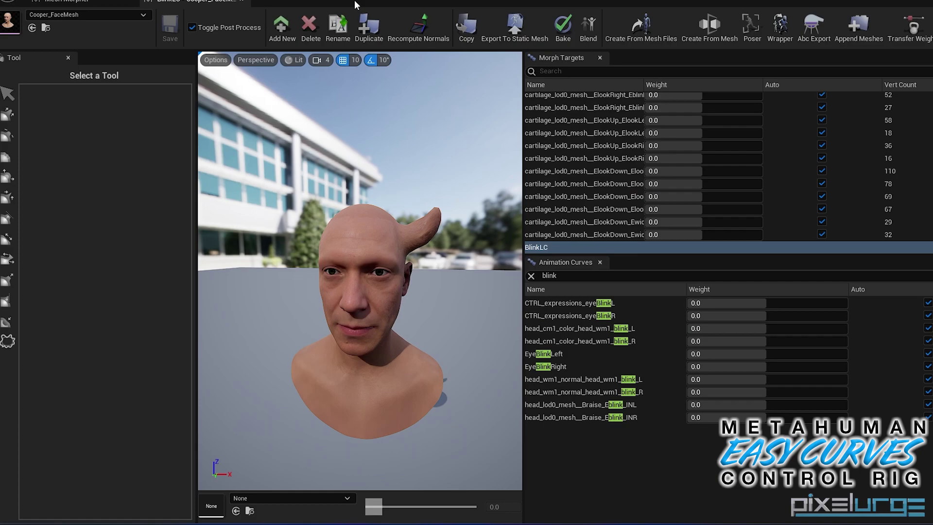
click(242, 2)
click(134, 2)
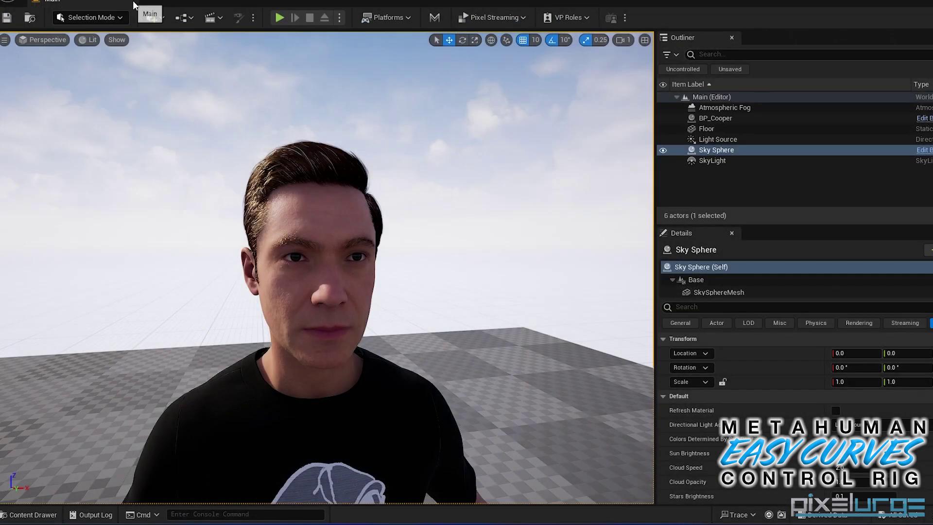
Step: Open Cooper_FaceMesh from the character in the level and set its Default Animating Rig to MH_EasyCurves_CTRLRig
click(329, 325)
scroll(718, 286, down, 2)
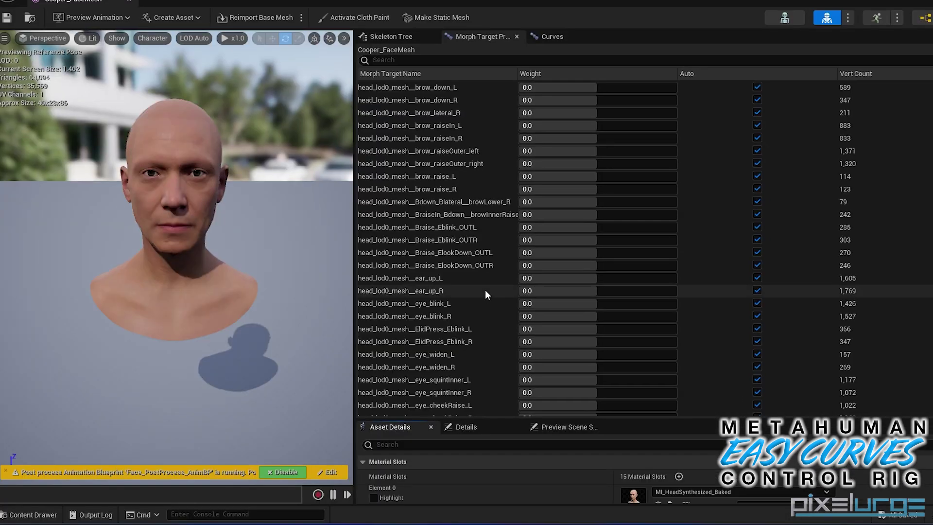
scroll(474, 389, down, 1)
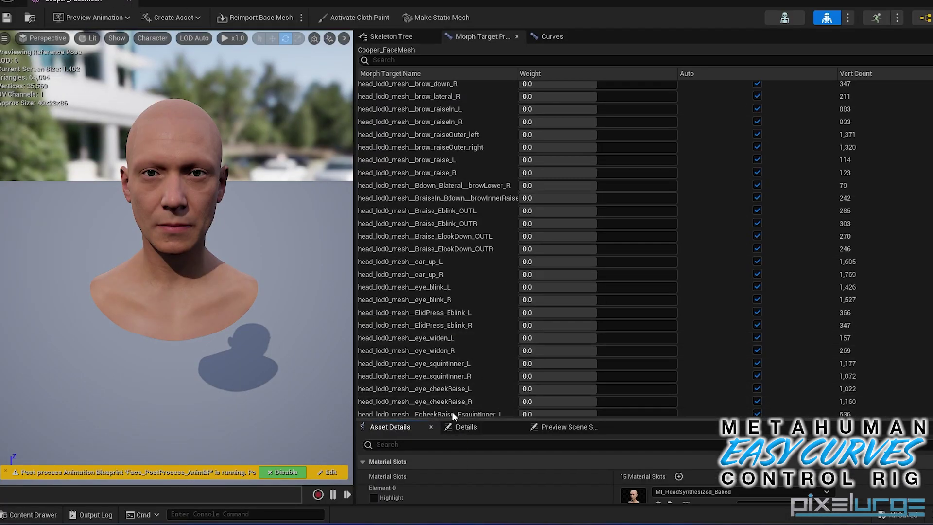
drag(452, 416, 467, 171)
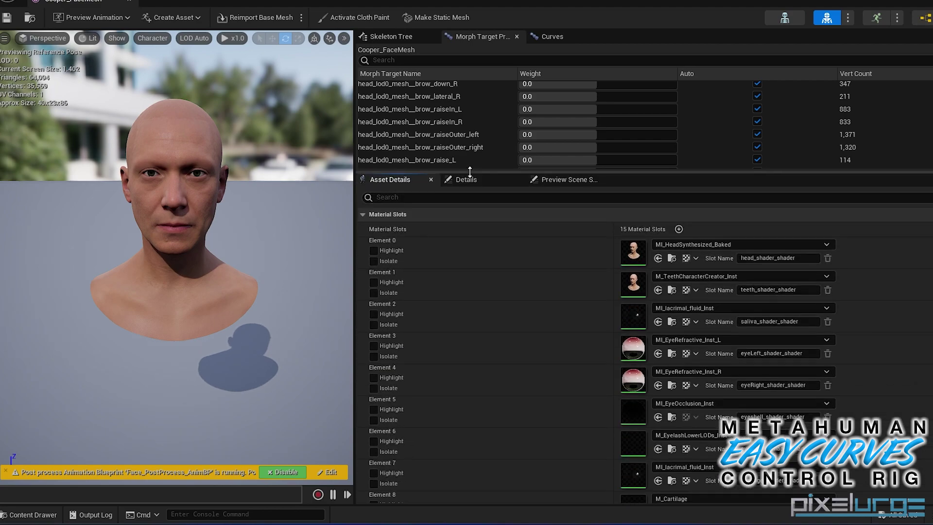
click(423, 201)
text(control)
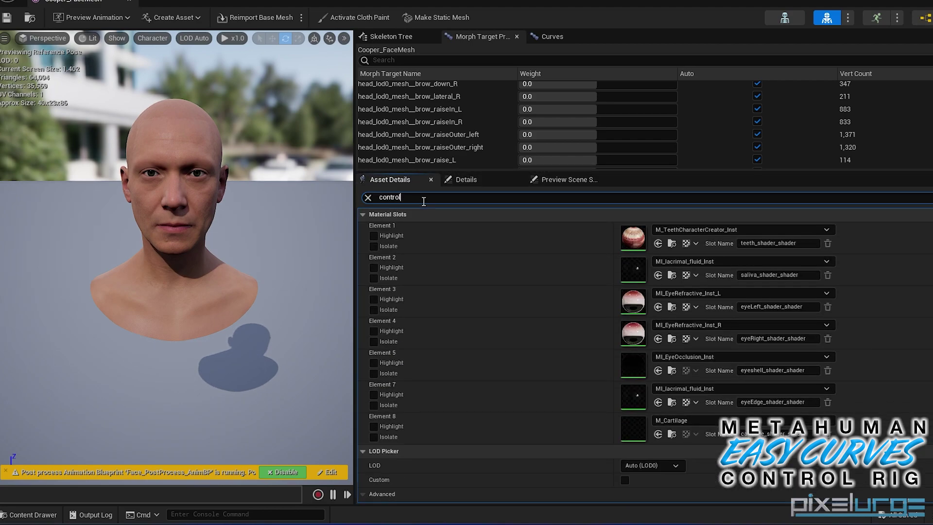
click(724, 230)
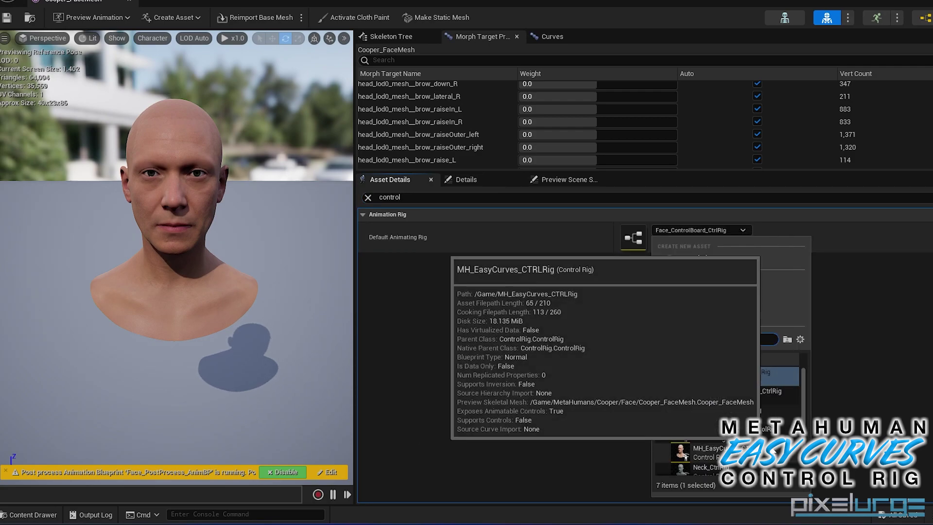
click(759, 454)
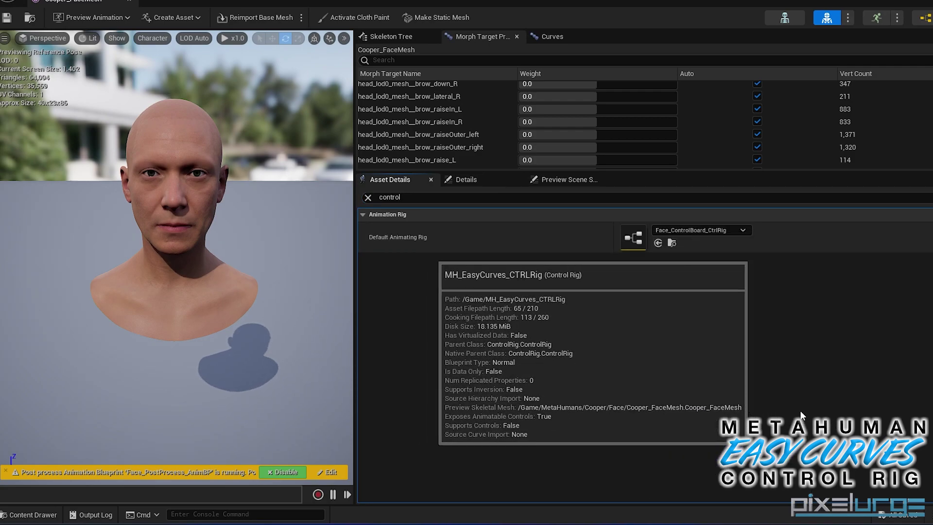